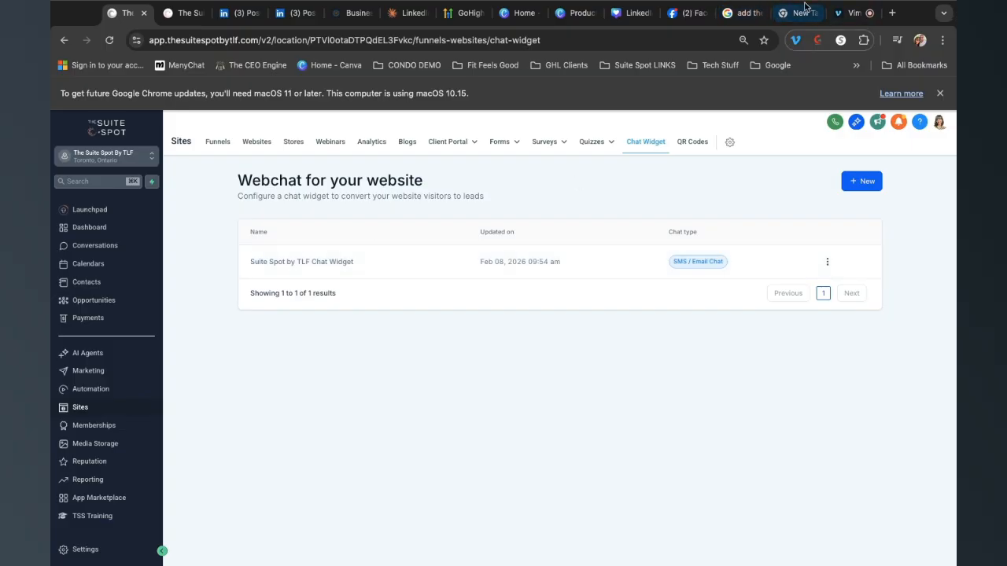
Step: Switch to the The Suite Spot website and open its live chat widget to view the contact form
click(185, 19)
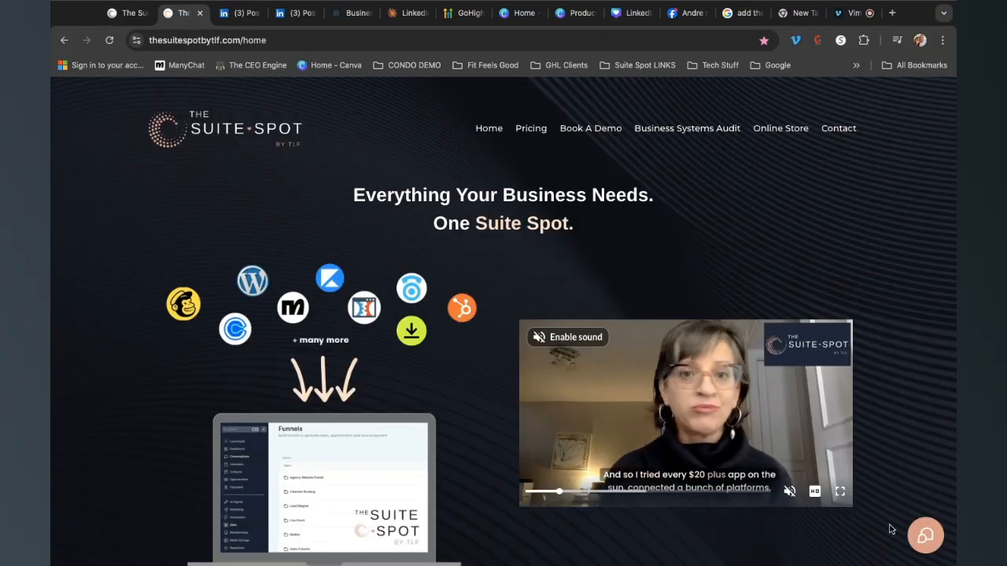
click(924, 538)
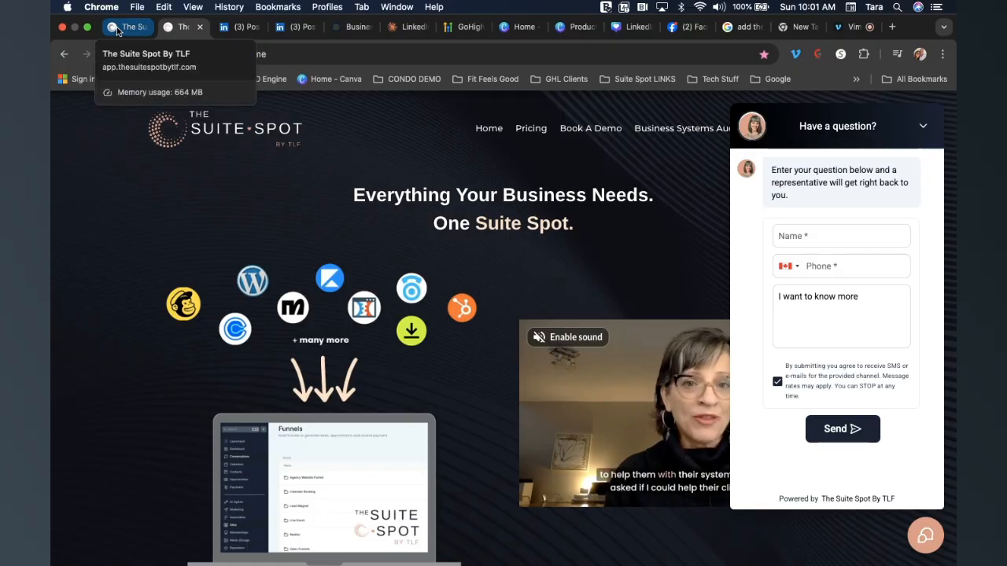
Step: Return to the Webchat list and create a new chat widget of type SMS / Email Chat
click(118, 27)
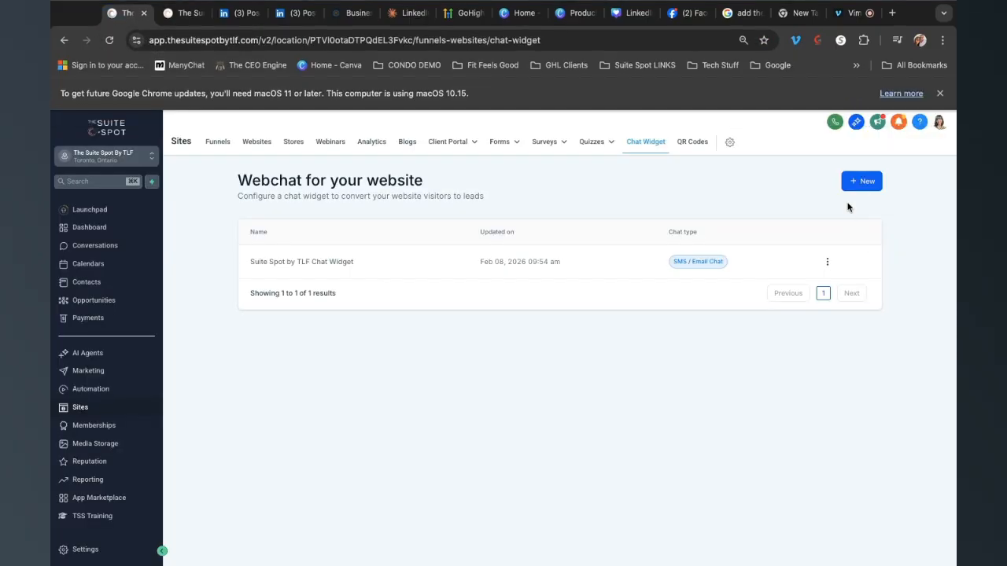
click(861, 183)
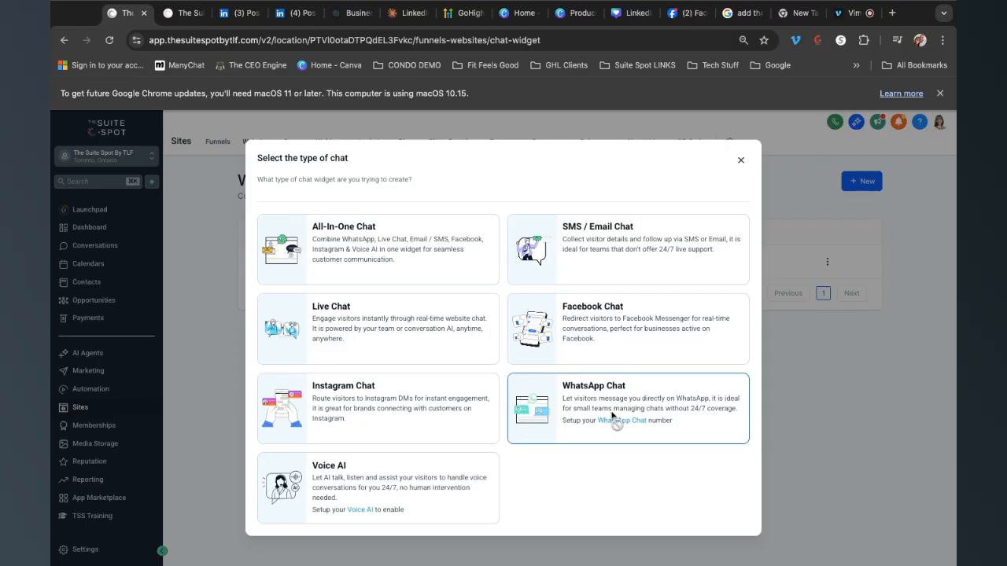
click(571, 269)
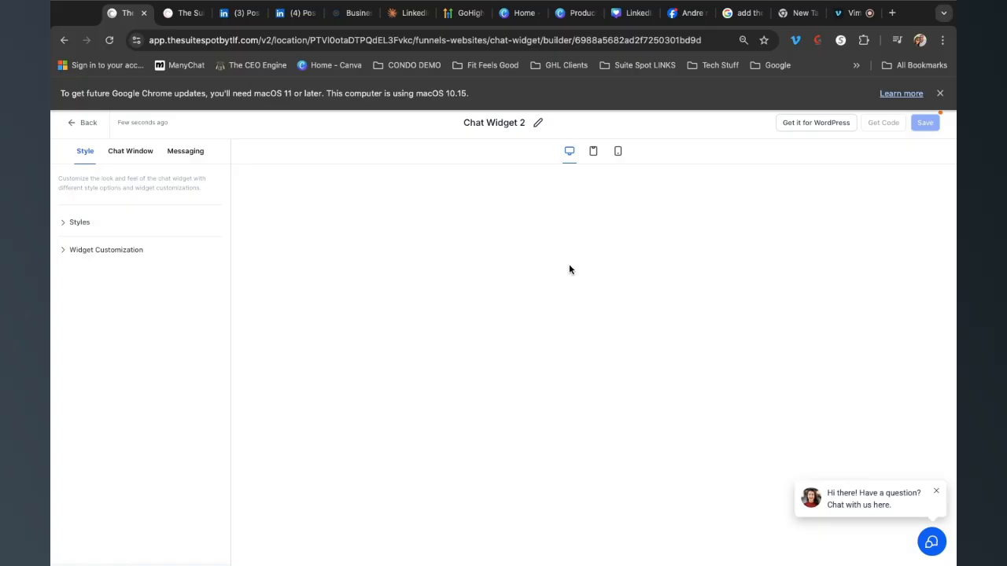
Step: Rename the chat widget "TEMPLATE - Chat Widget for Website" and expand its Styles settings
click(463, 123)
drag(463, 123, 526, 124)
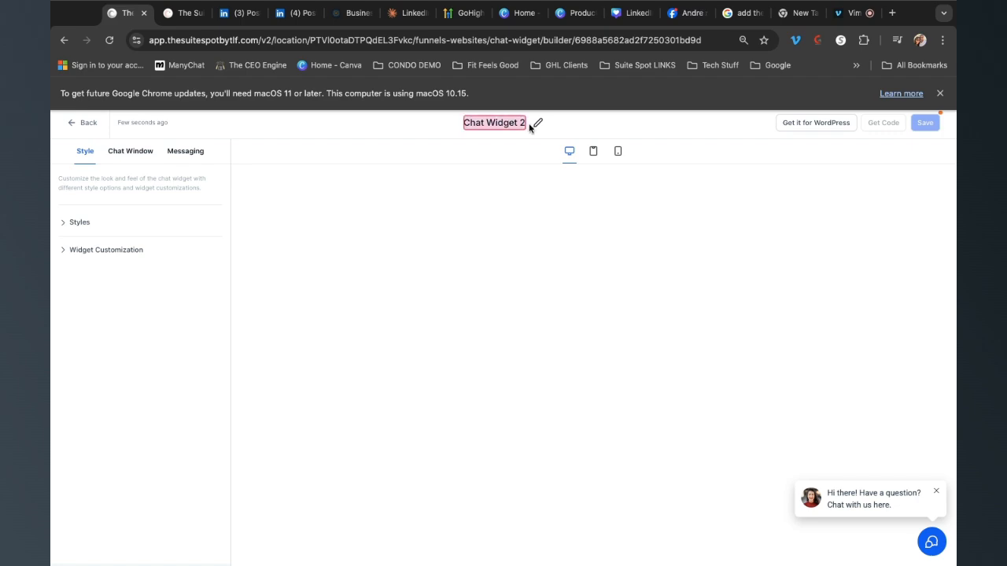
text(TE)
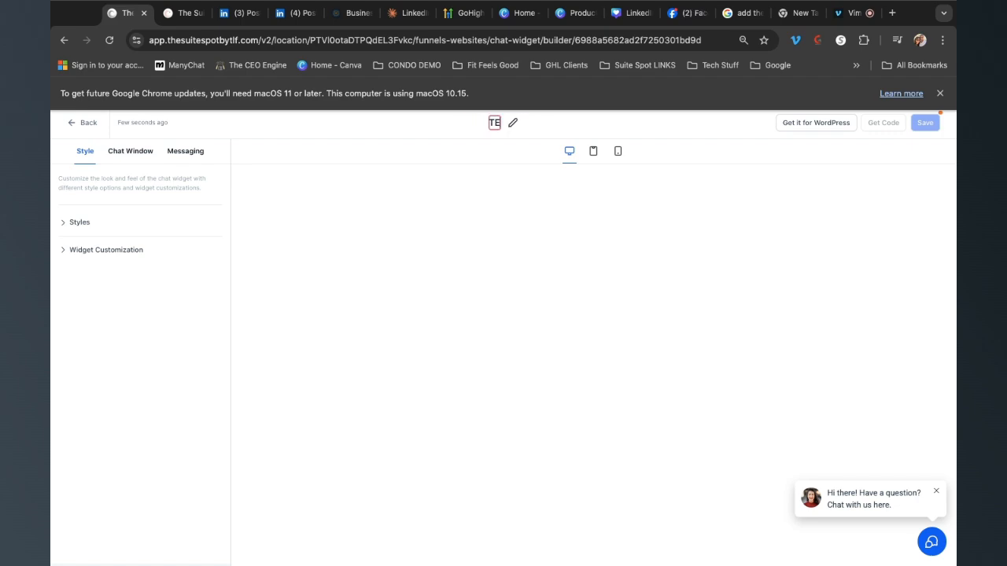
text(MPLA)
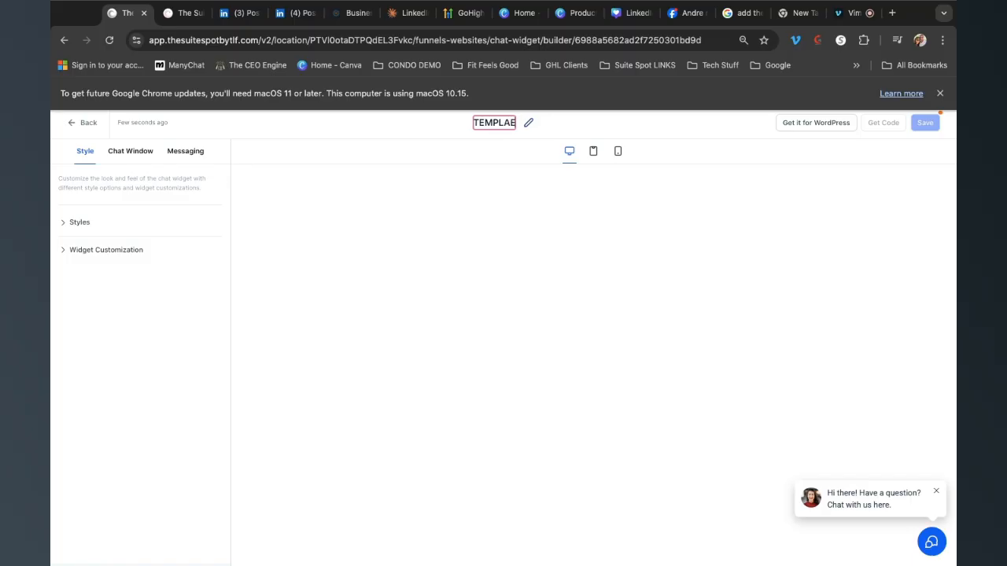
text(TE - CHat)
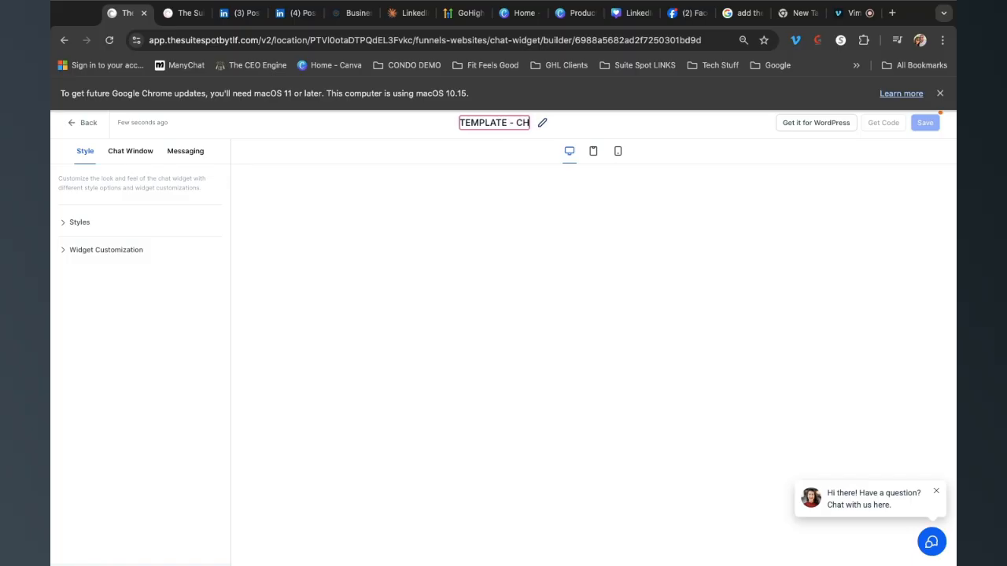
key(BackSpace)
key(BackSpace)
key(BackSpace)
key(BackSpace)
text(Chat Wid)
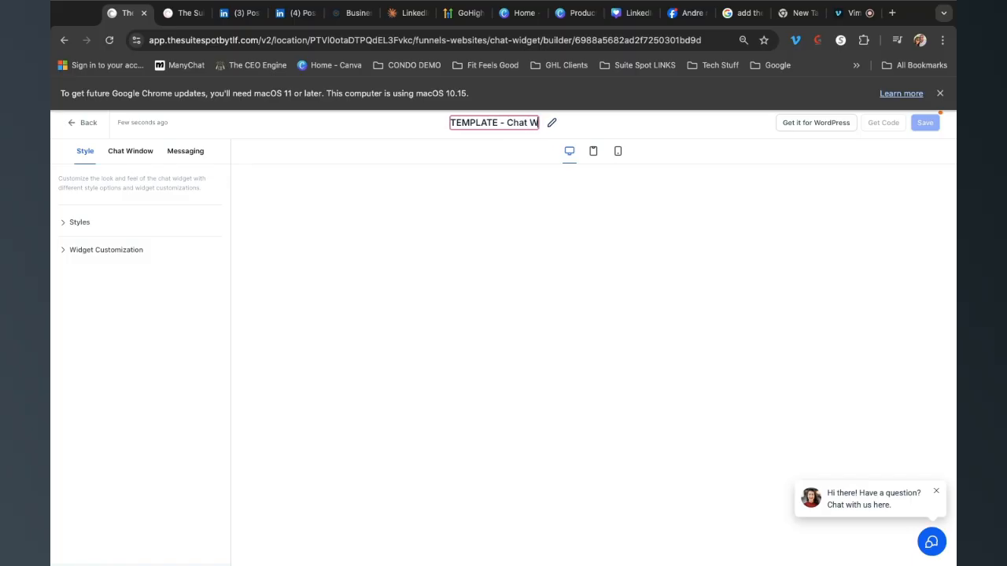
key(BackSpace)
key(BackSpace)
text(idge)
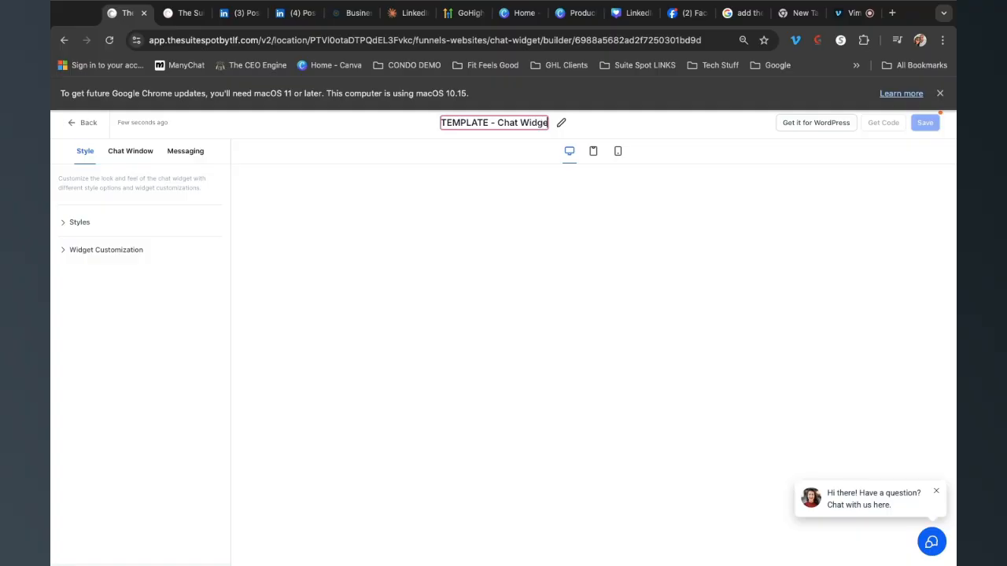
text(t for Website)
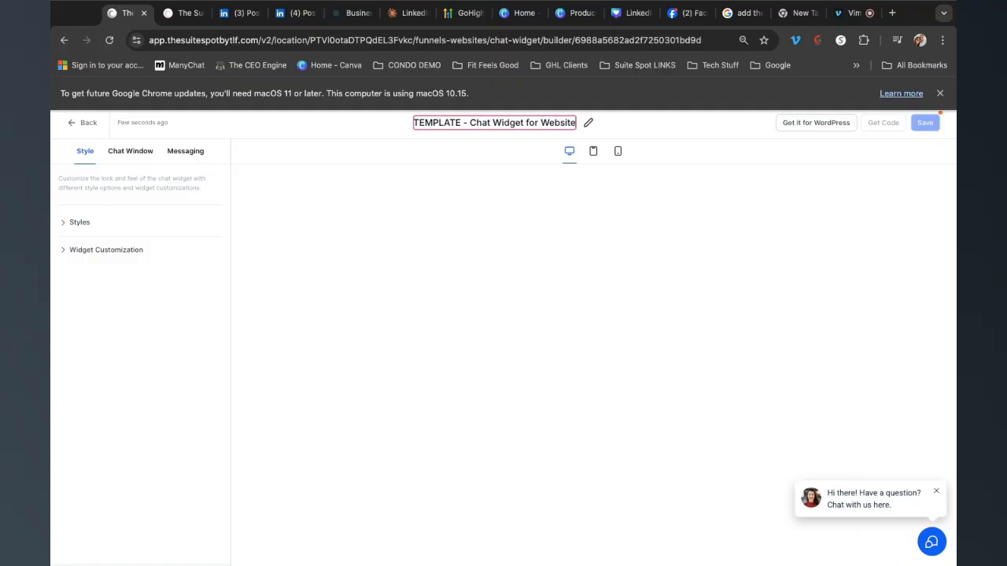
key(Return)
click(63, 224)
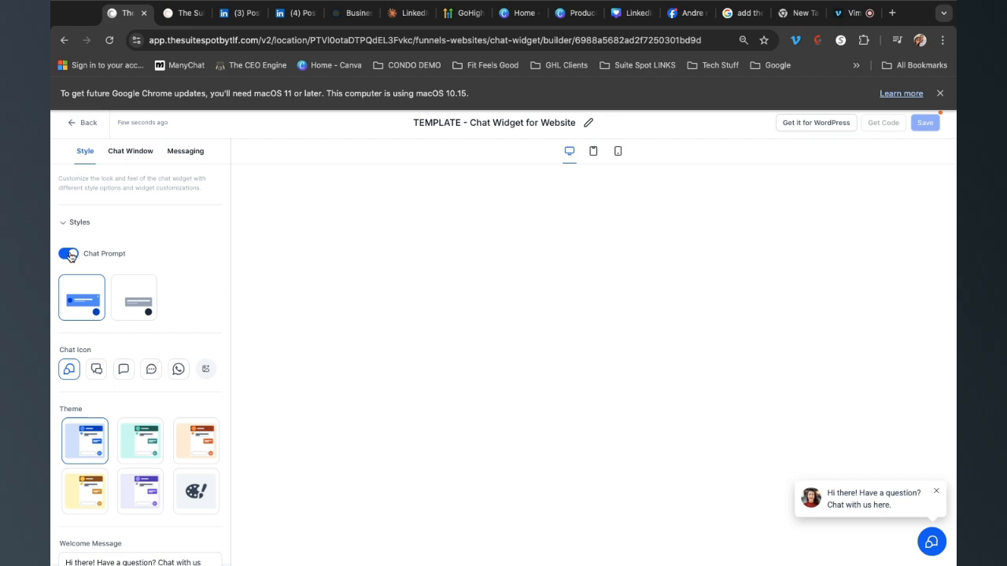
Step: Try other chat prompt and chat icon settings, restoring the enabled prompt with avatar and the first icon
click(63, 255)
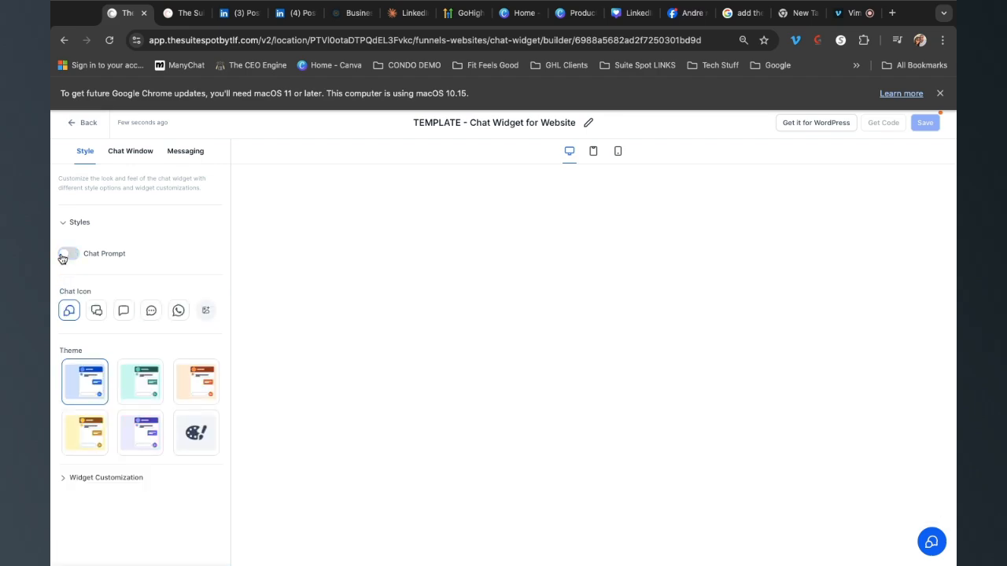
click(76, 256)
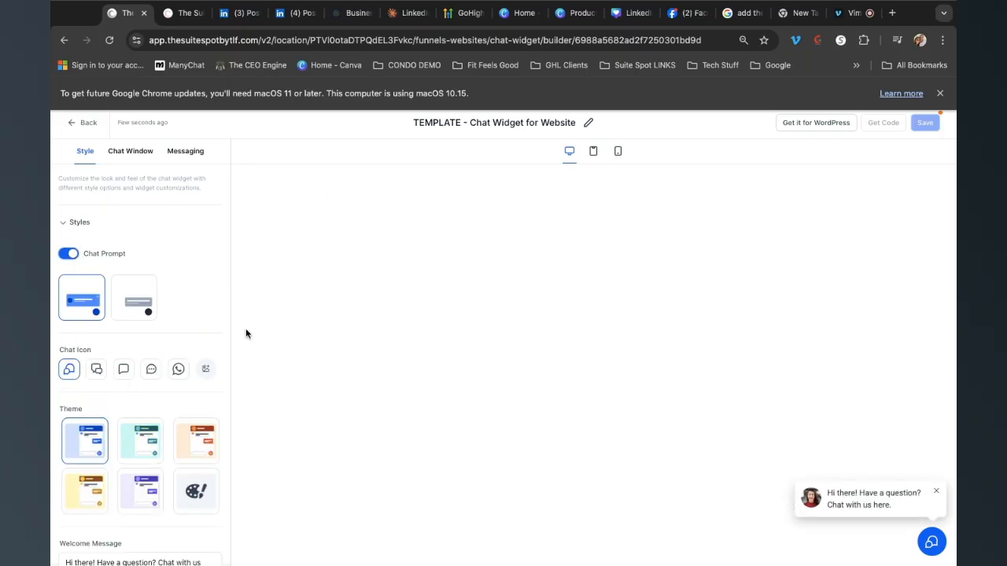
click(126, 291)
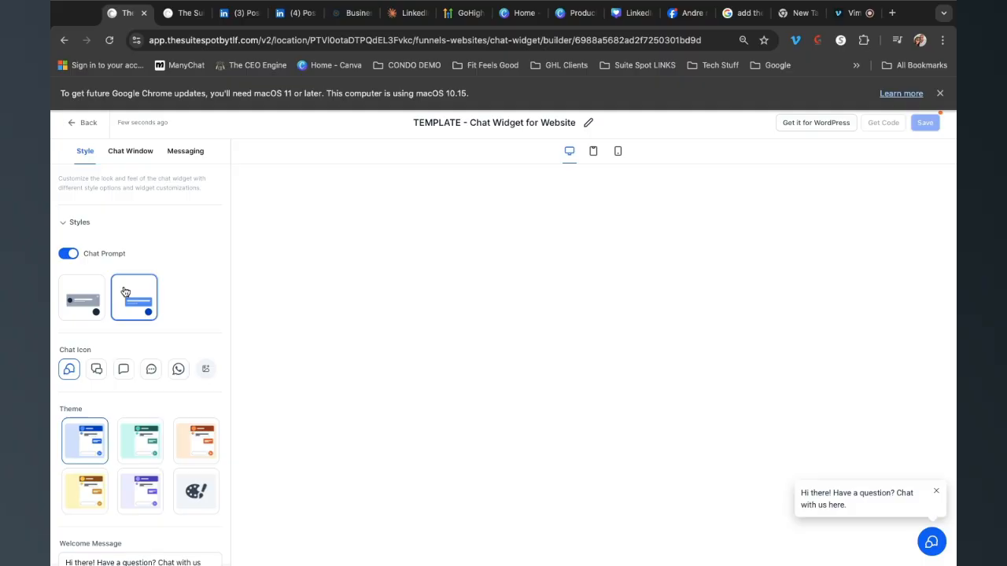
click(76, 305)
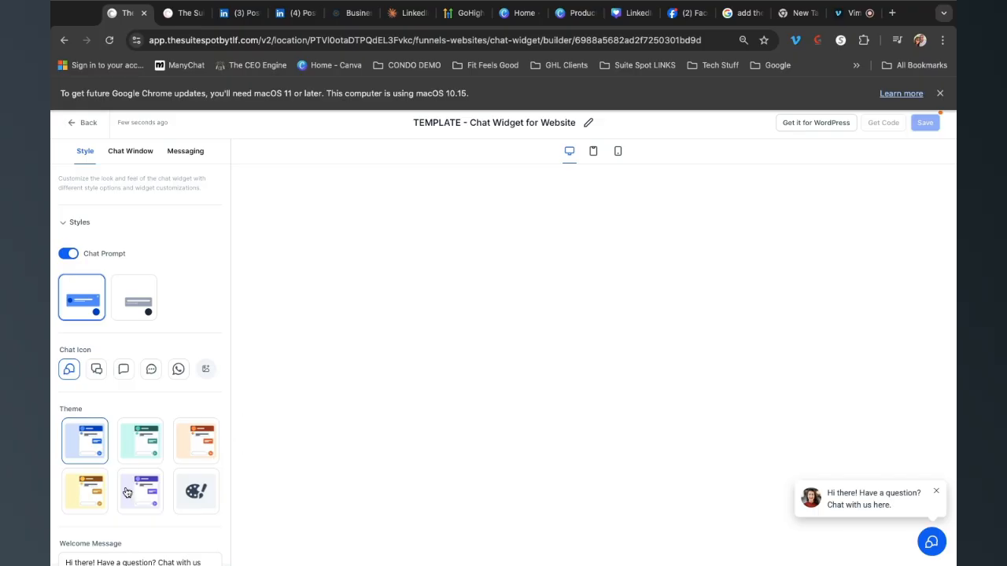
click(96, 371)
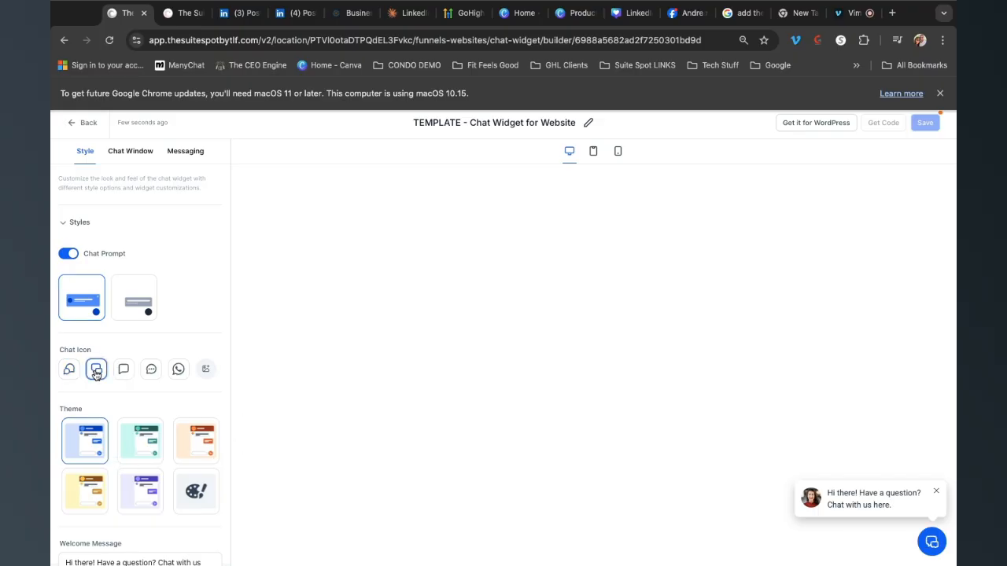
click(67, 372)
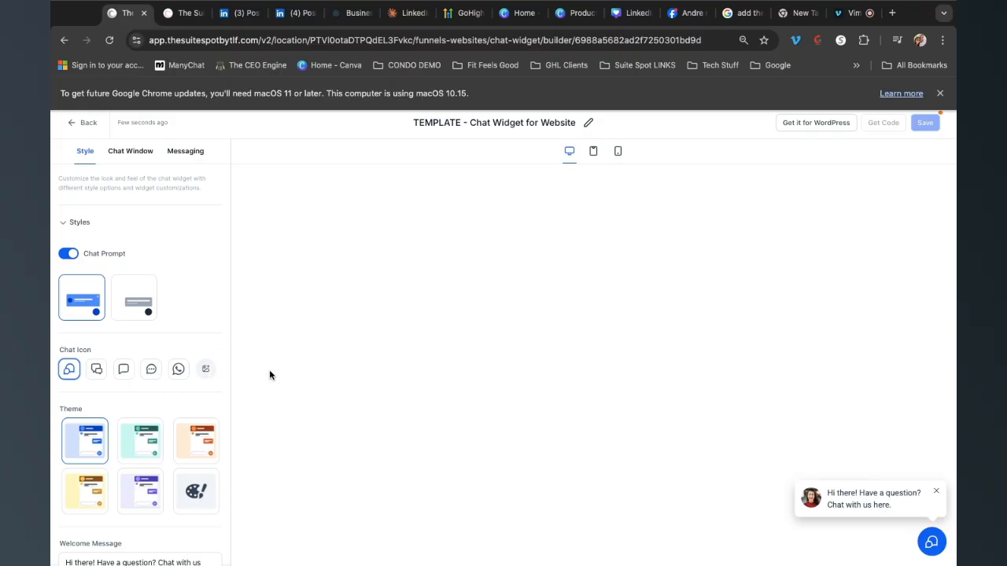
Step: Try the green, orange, yellow and purple preset themes on the chat widget
scroll(189, 379, down, 4)
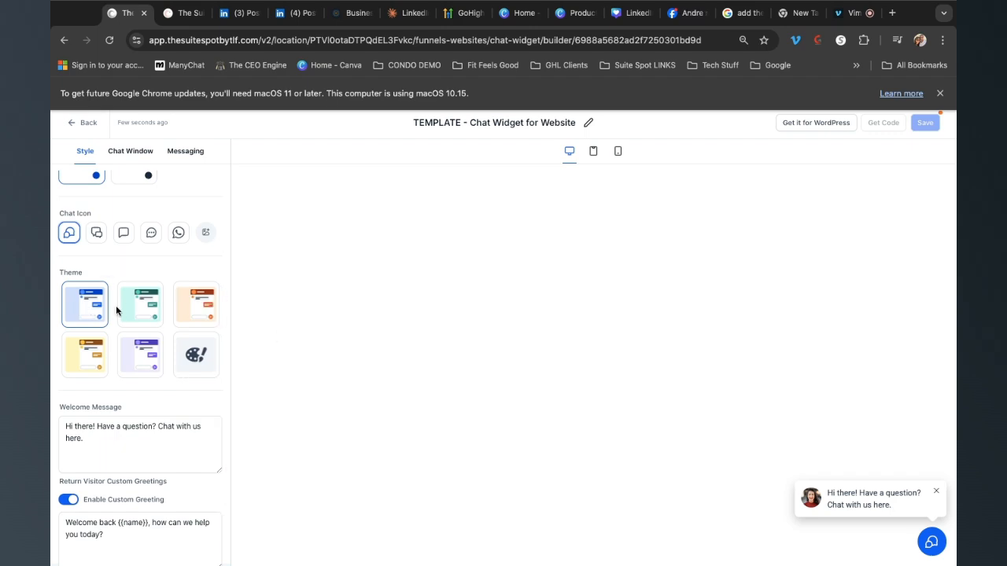
click(145, 306)
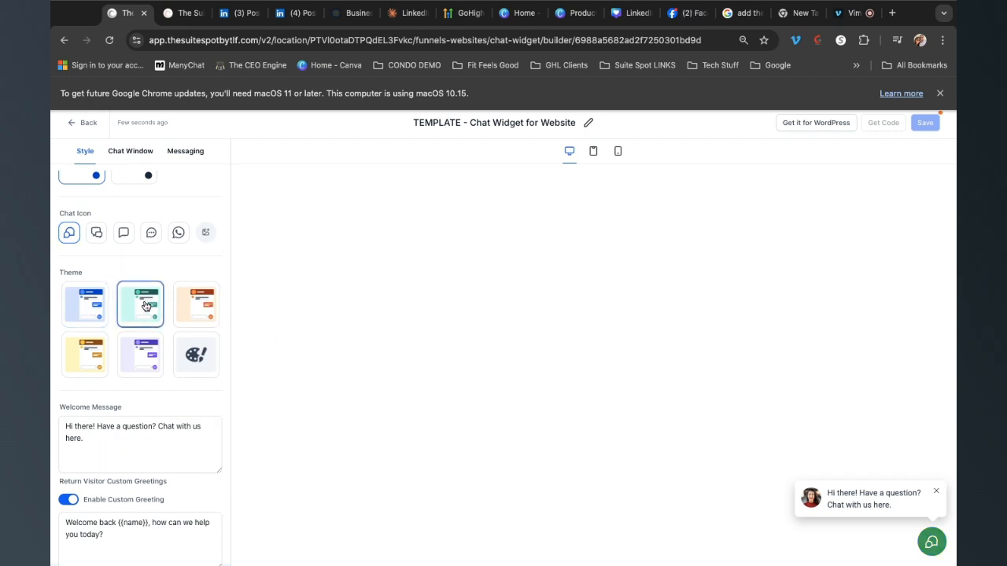
click(194, 303)
click(80, 358)
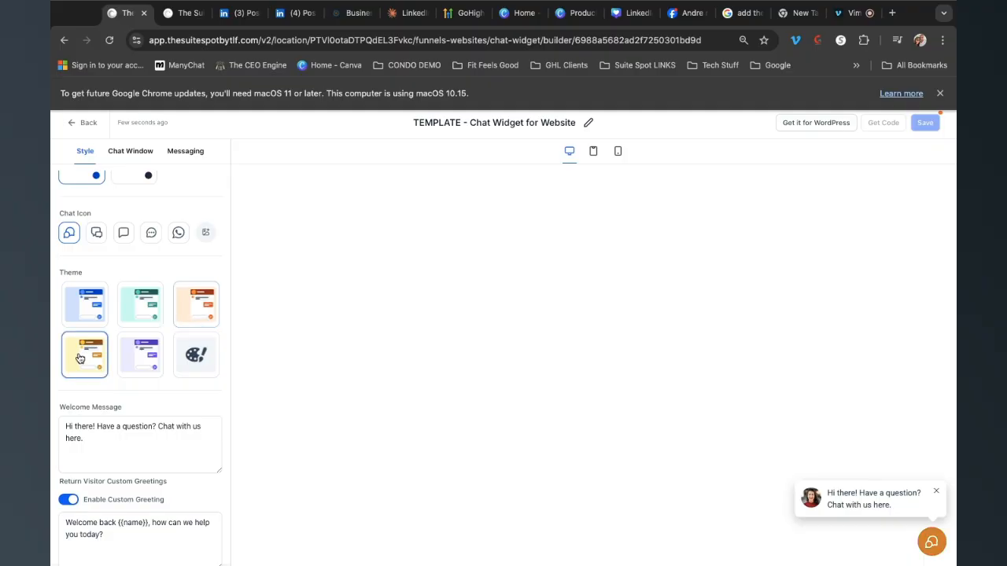
click(134, 353)
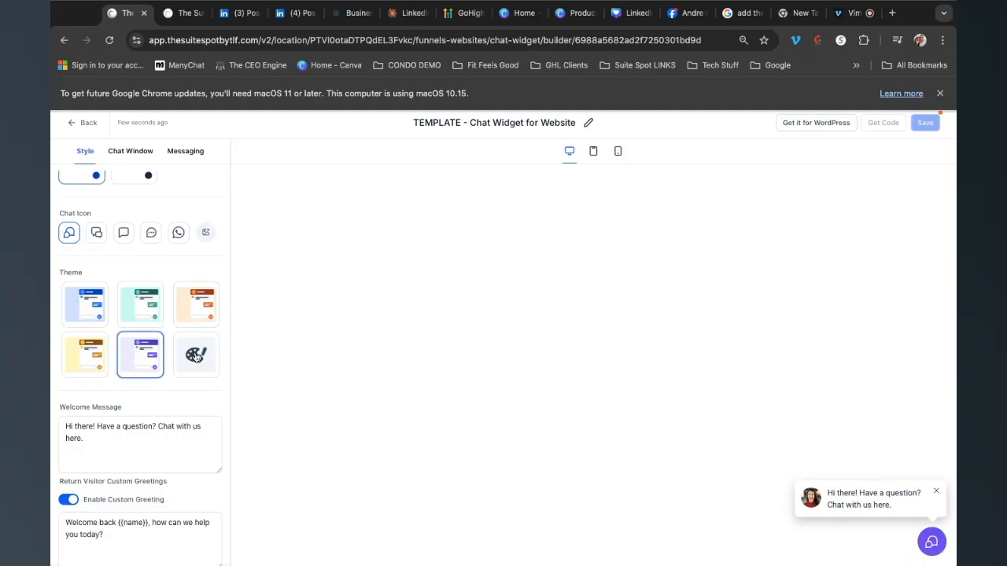
Step: Choose the custom color theme and set the Chat Bubble Color to purple #8915EFFF
click(196, 356)
scroll(160, 417, down, 1)
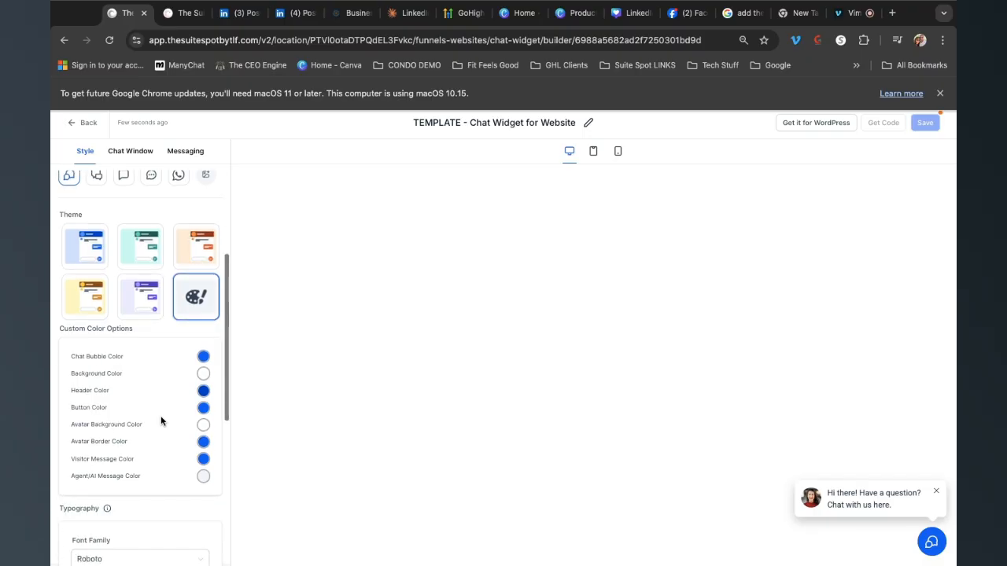
scroll(161, 421, down, 3)
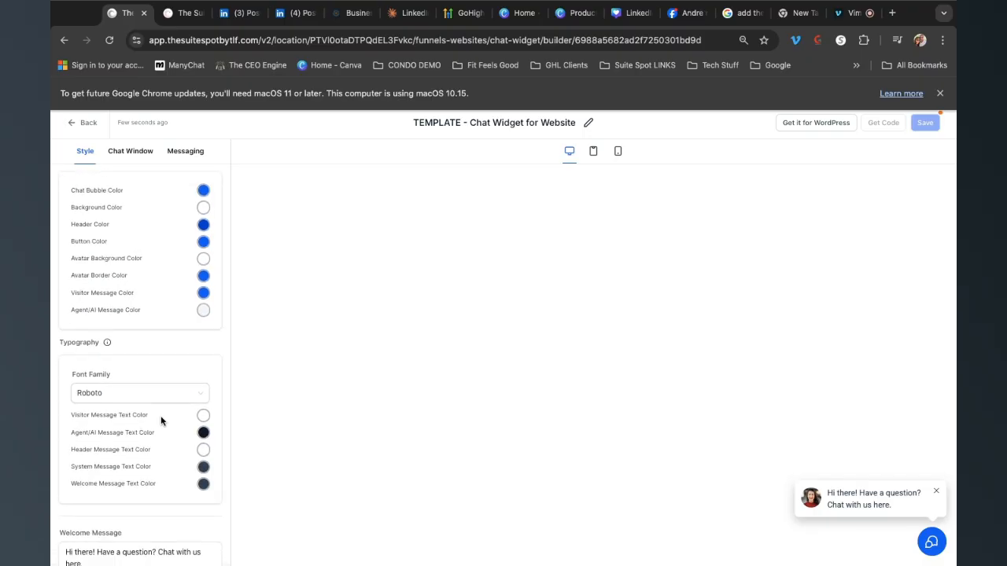
scroll(160, 417, down, 1)
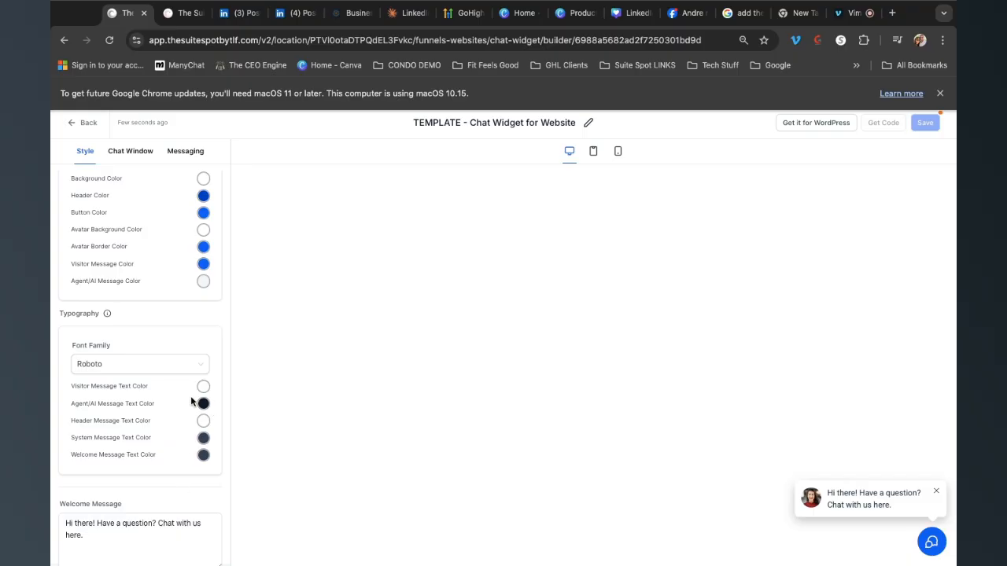
scroll(180, 299, up, 2)
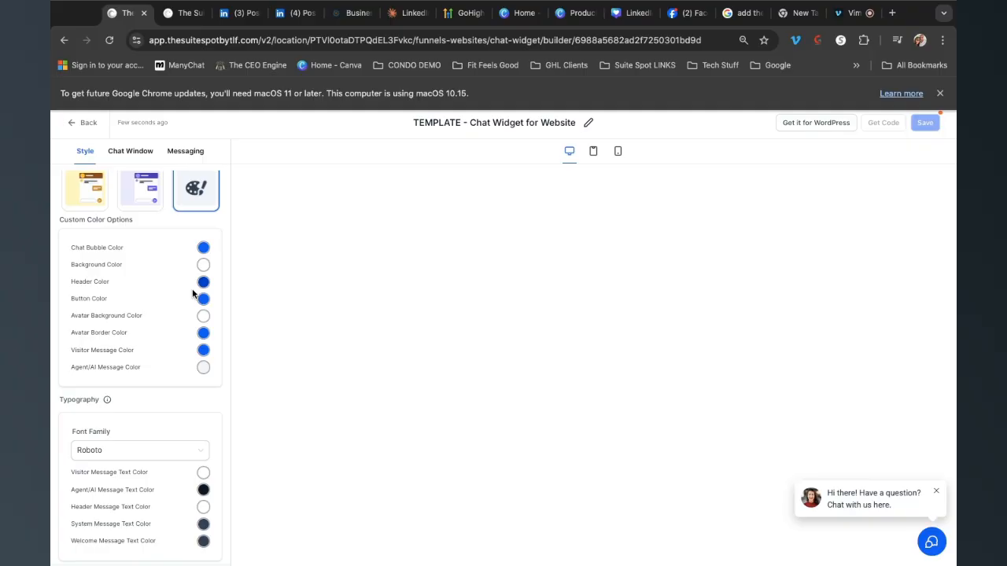
click(204, 248)
click(227, 362)
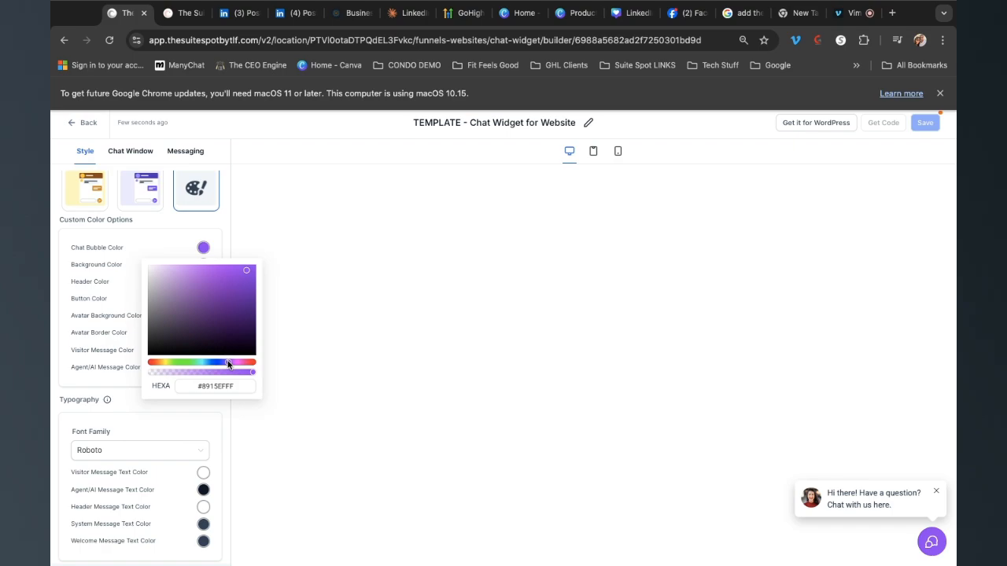
Step: Switch to the Canva design and look up the hex code of page 1's dark background color
click(583, 14)
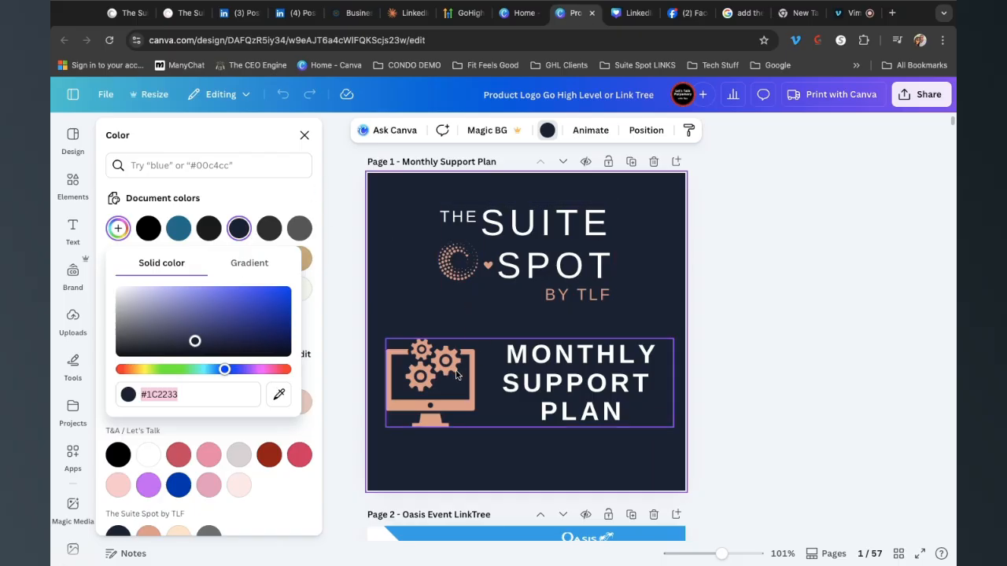
click(404, 285)
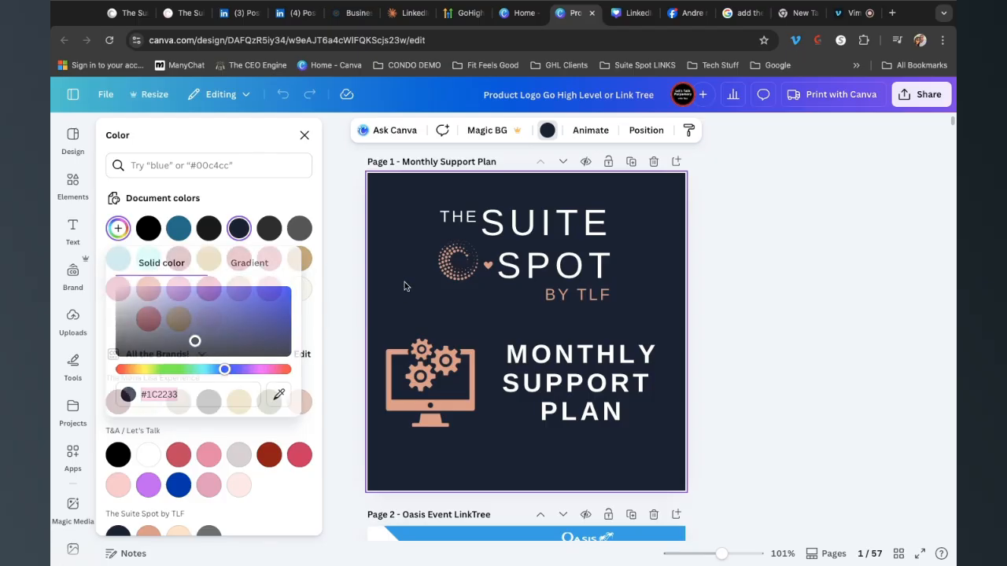
click(119, 230)
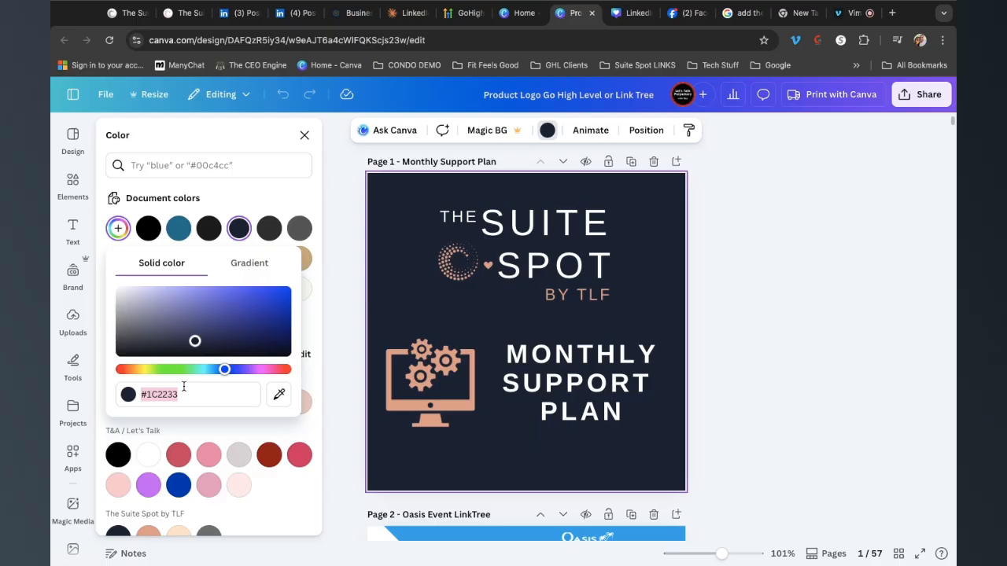
Step: Return to the chat widget builder and darken the Chat Bubble Color to #5D129FFF
click(128, 12)
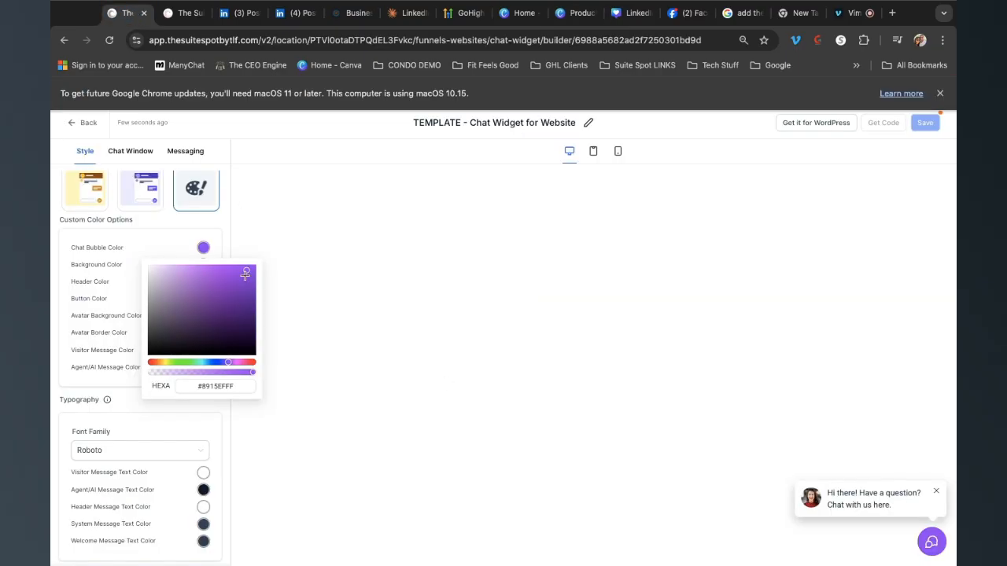
drag(245, 274, 244, 299)
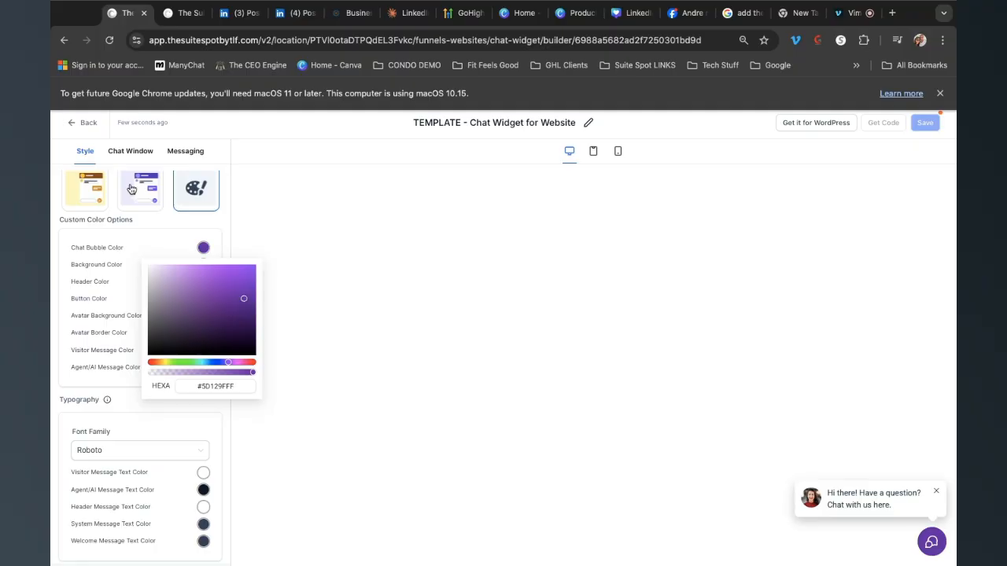
click(145, 246)
Step: Set the chat widget's Header Color to magenta #B100C1FF
click(204, 283)
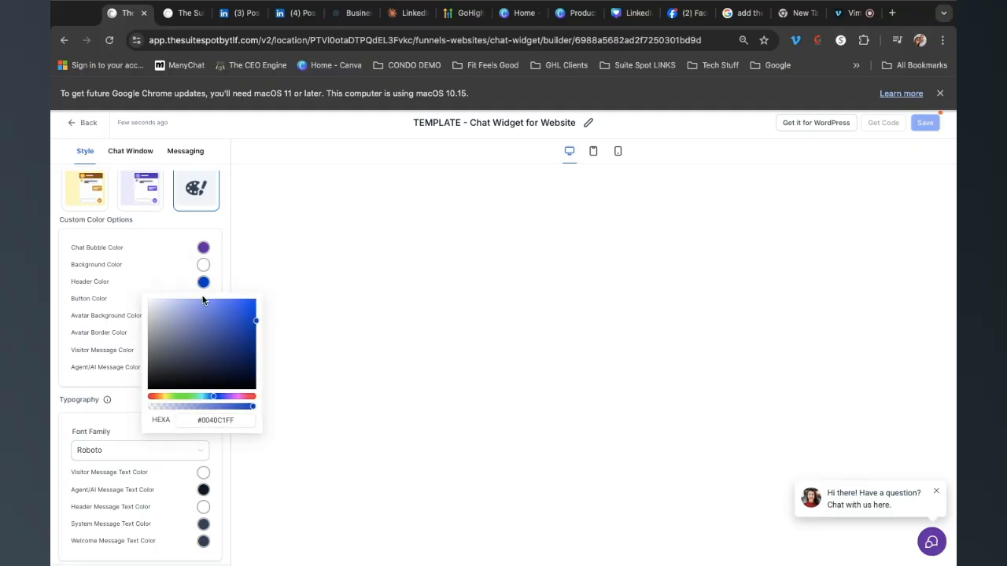
click(234, 400)
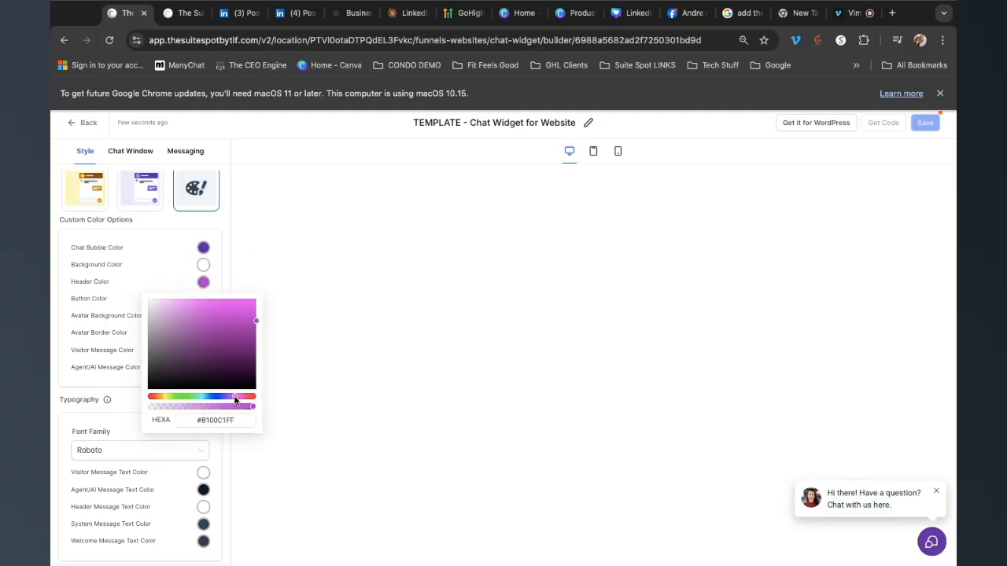
Step: Copy the Header Color's hex code and set the Button Color to the same magenta, #B100C1FF
click(174, 278)
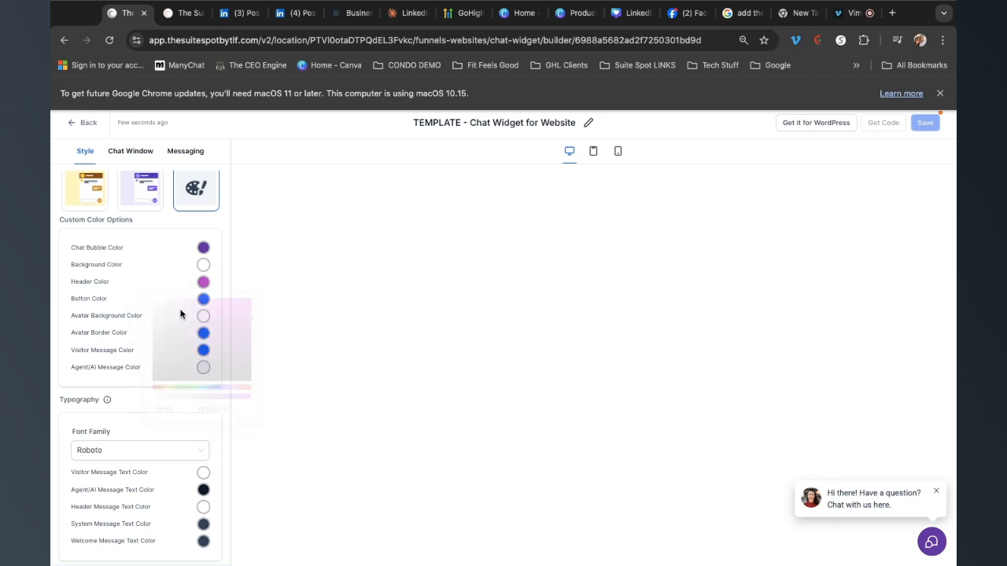
click(203, 298)
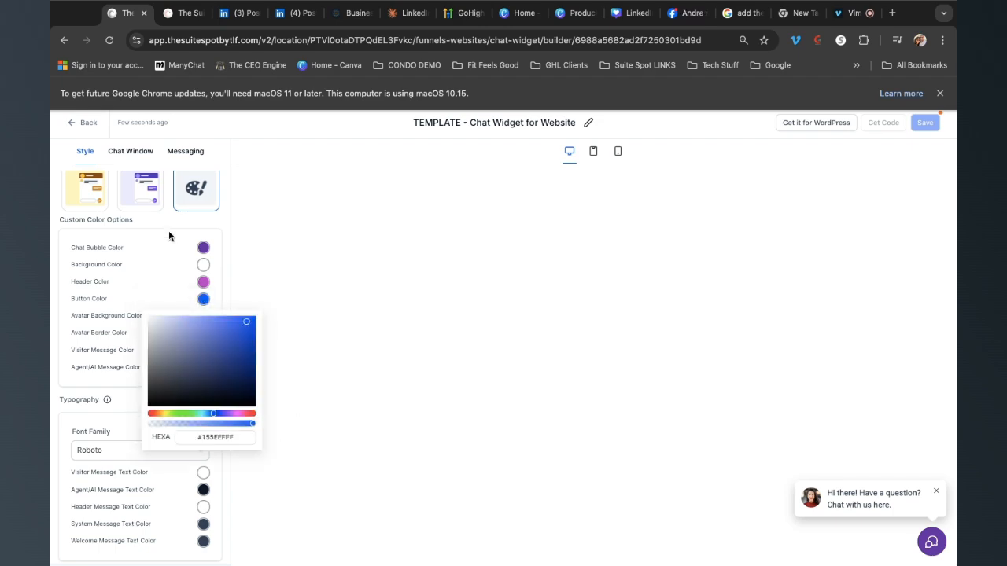
click(204, 287)
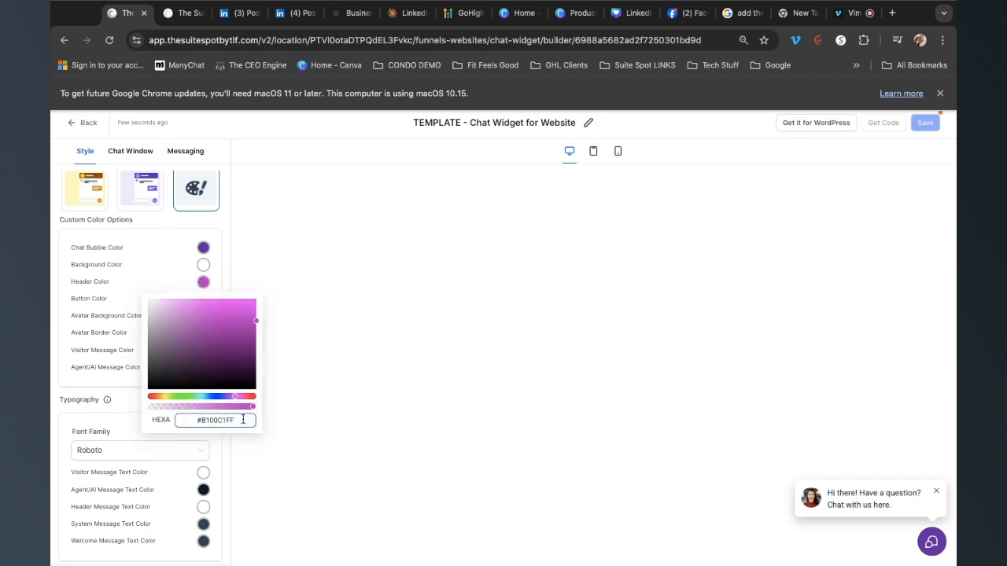
drag(243, 420, 178, 419)
key(super+c)
click(265, 318)
click(203, 300)
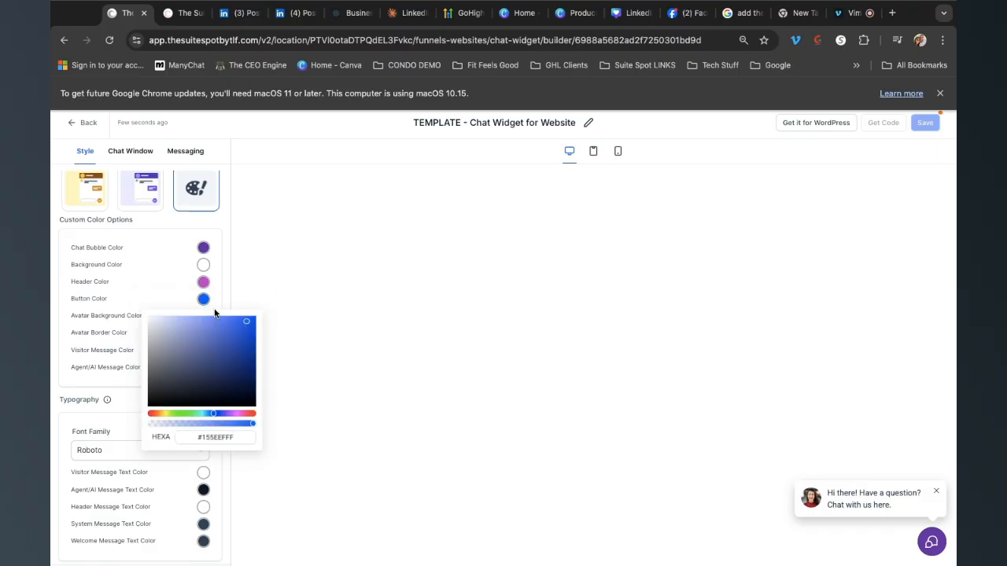
drag(243, 436, 183, 437)
key(super+v)
click(162, 281)
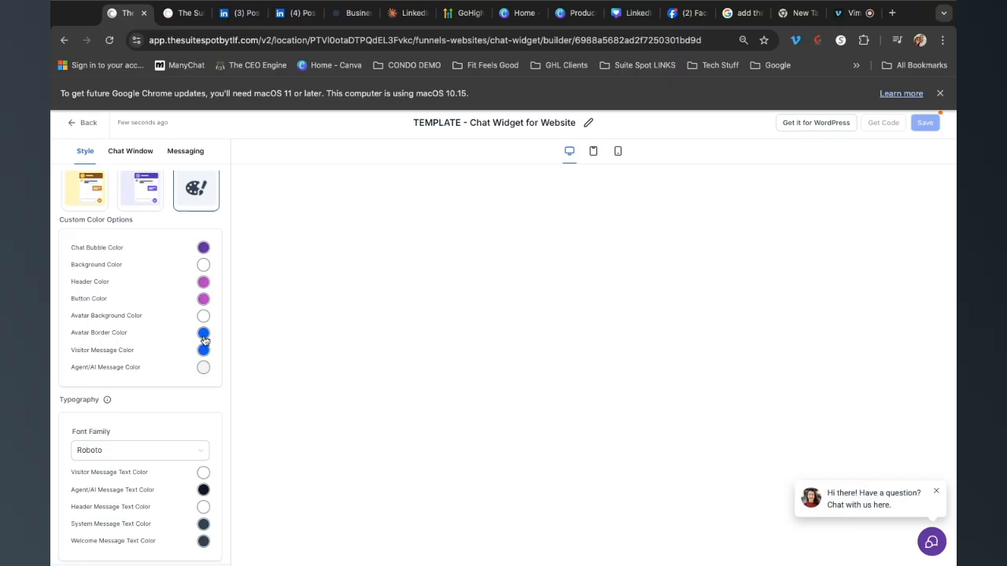
Step: Set both the Avatar Border Color and the Visitor Message Color to magenta #B100C1FF
click(202, 334)
drag(228, 472, 198, 471)
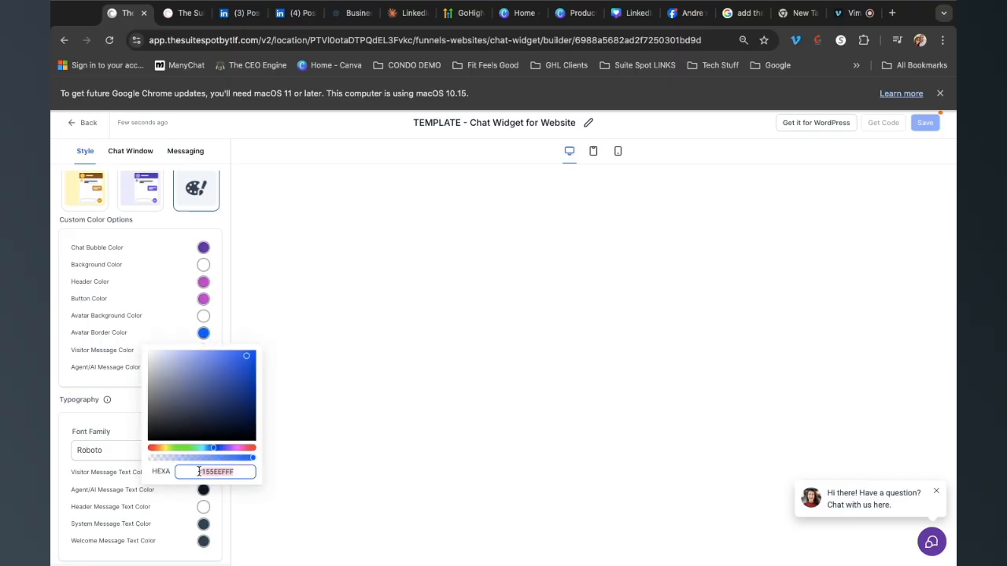
key(super+v)
click(166, 309)
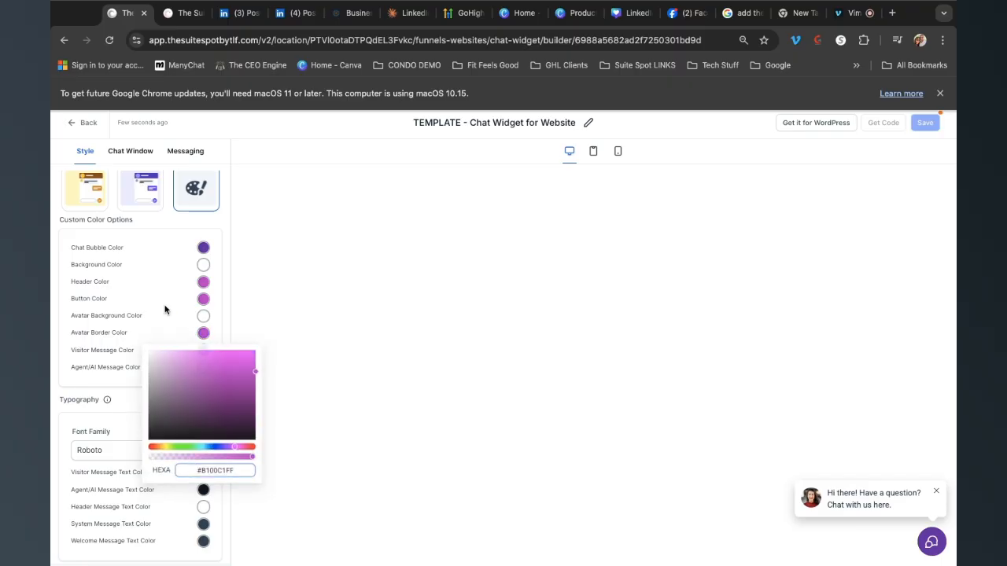
click(203, 350)
drag(236, 489, 189, 490)
key(super+v)
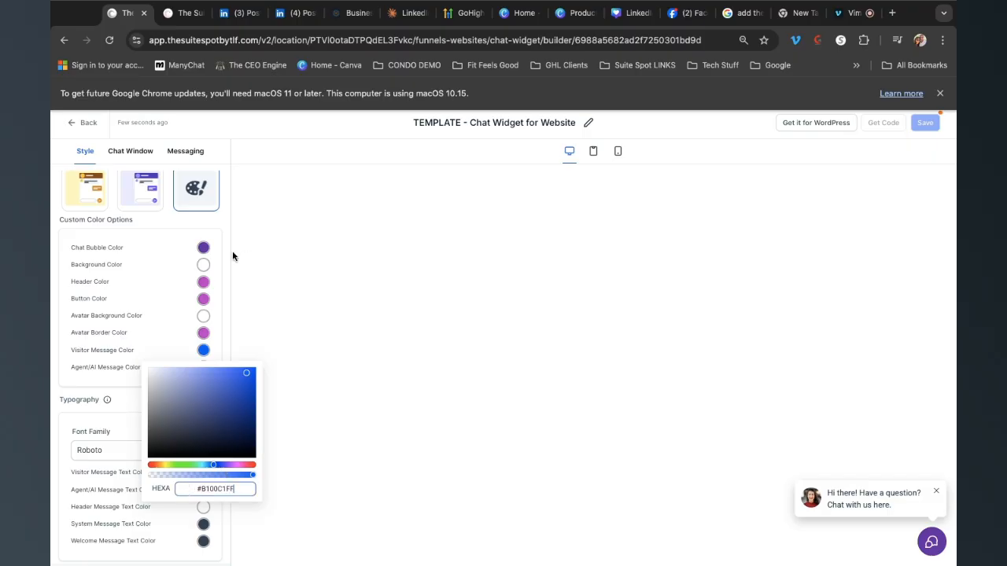
click(162, 268)
Step: Shift the hue of the Agent/AI Message Text Color toward purple, giving #191128FF
scroll(207, 390, down, 1)
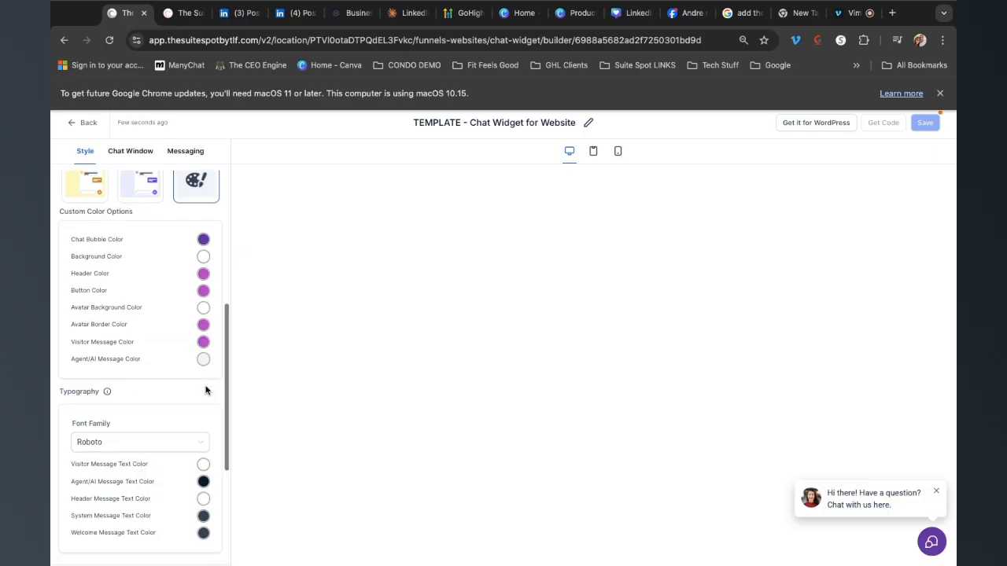
scroll(206, 391, down, 5)
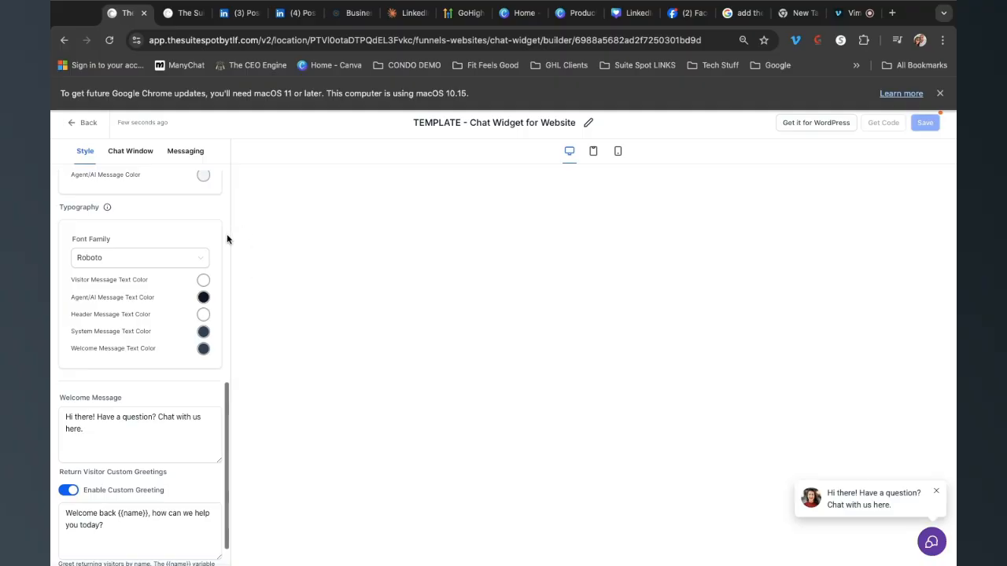
click(204, 298)
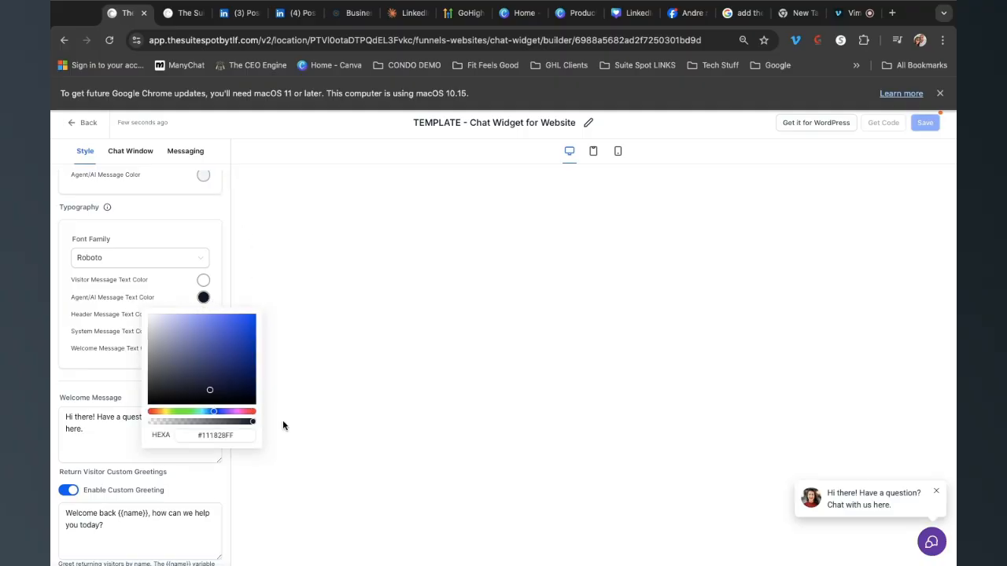
click(226, 411)
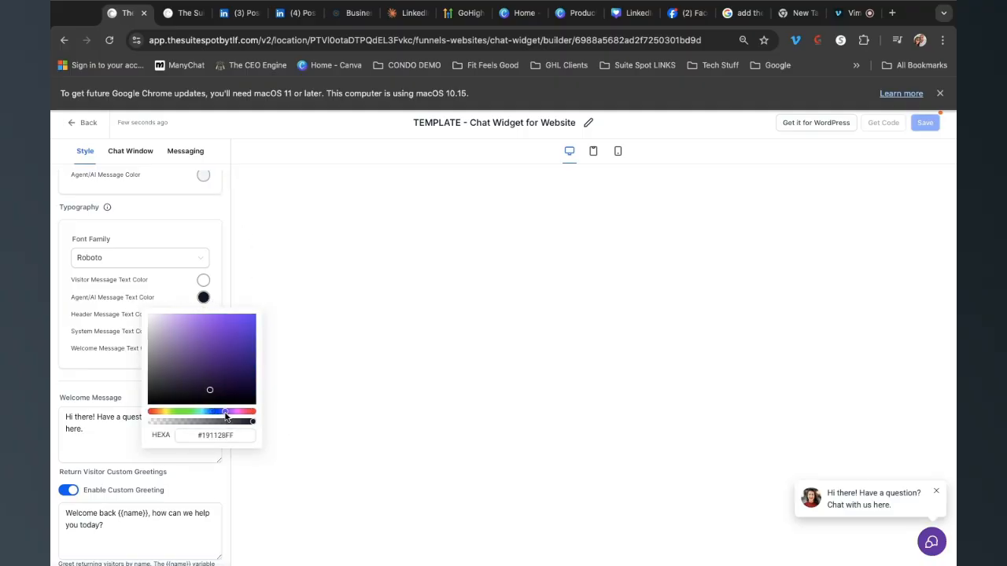
Step: Copy the Chat Bubble Color's hex code and set the Agent/AI Message Text Color to the same purple, #5D129FFF
scroll(207, 299, up, 8)
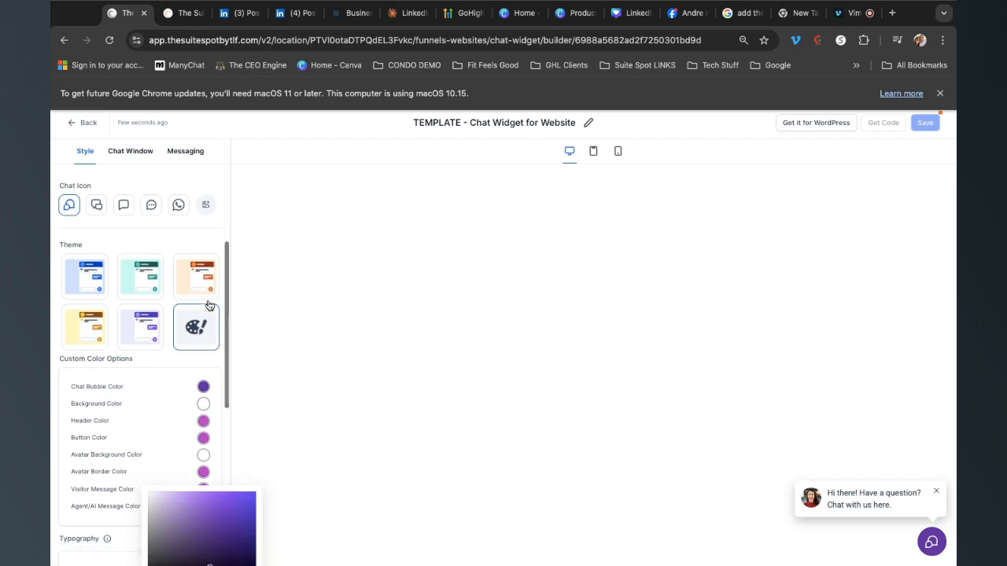
click(203, 386)
scroll(205, 374, down, 3)
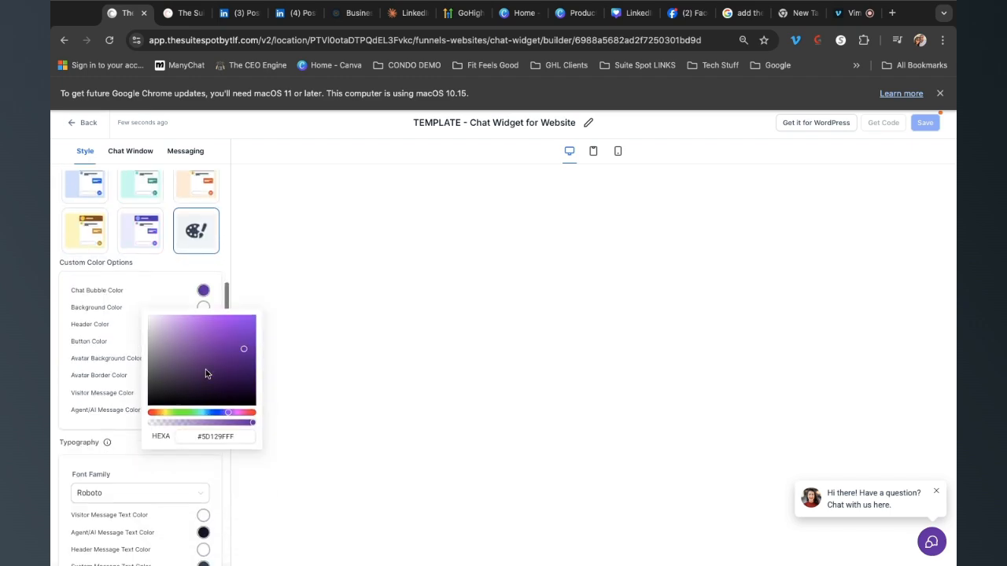
drag(243, 429, 177, 429)
key(super+c)
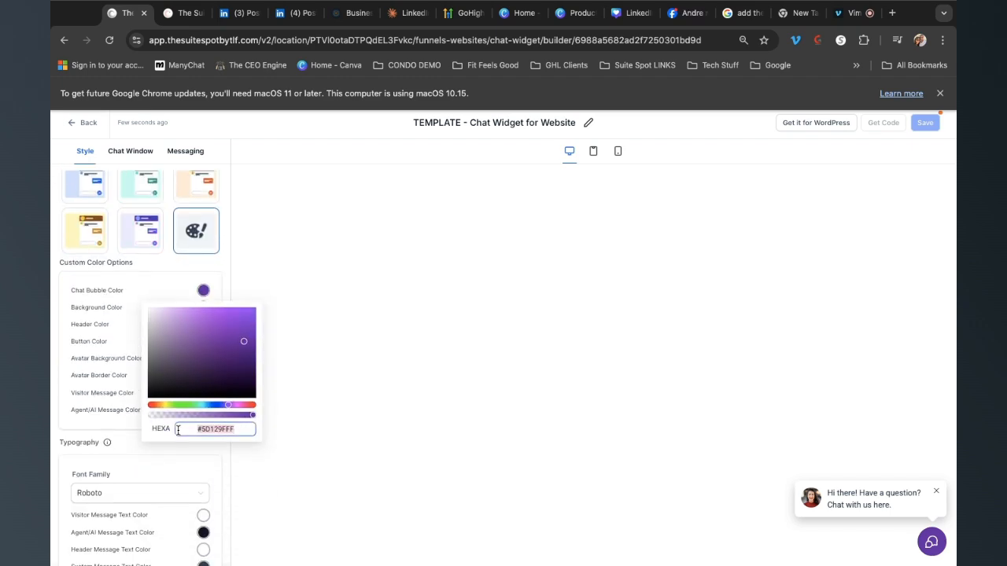
click(150, 287)
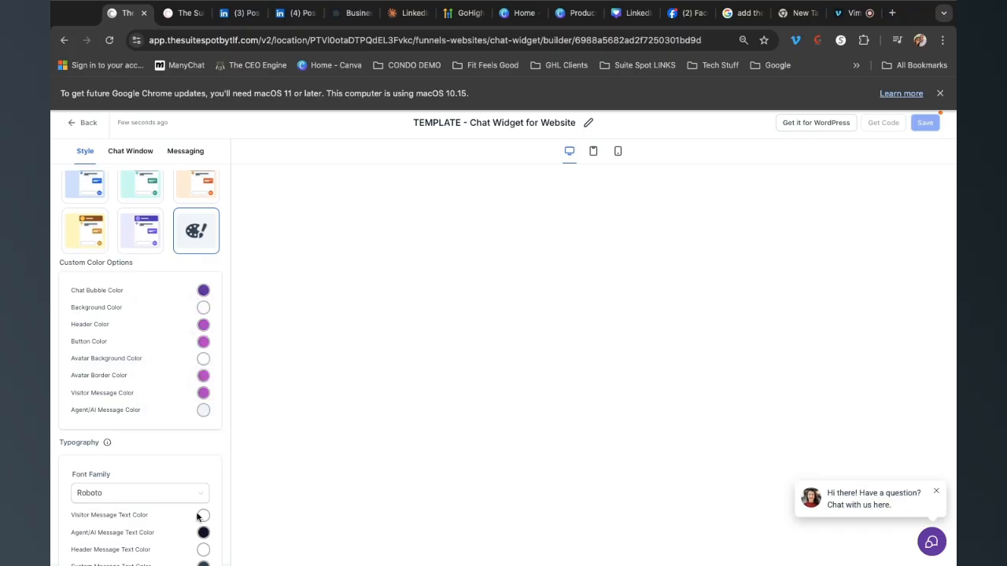
click(203, 532)
scroll(197, 327, down, 2)
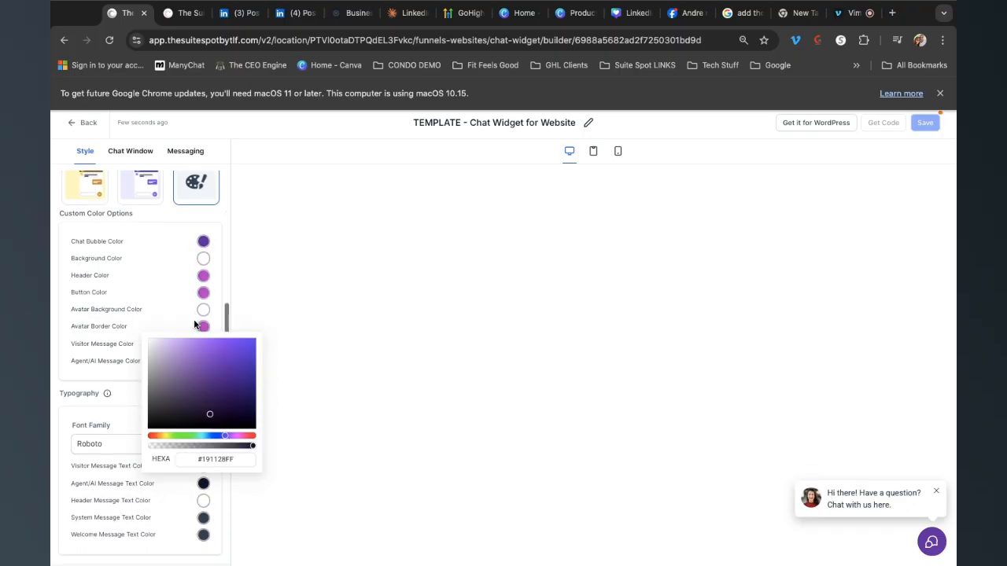
drag(235, 460, 183, 462)
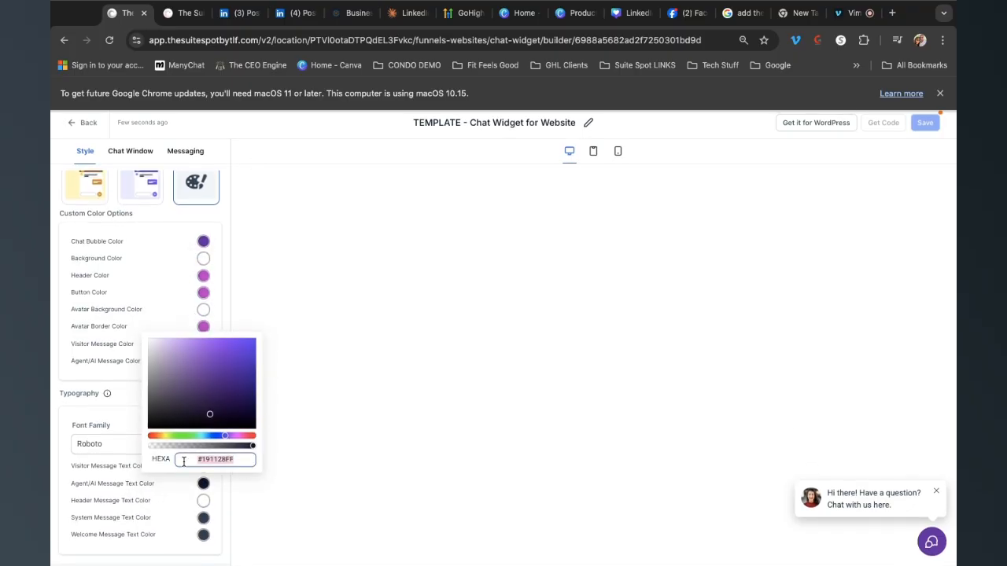
key(super+v)
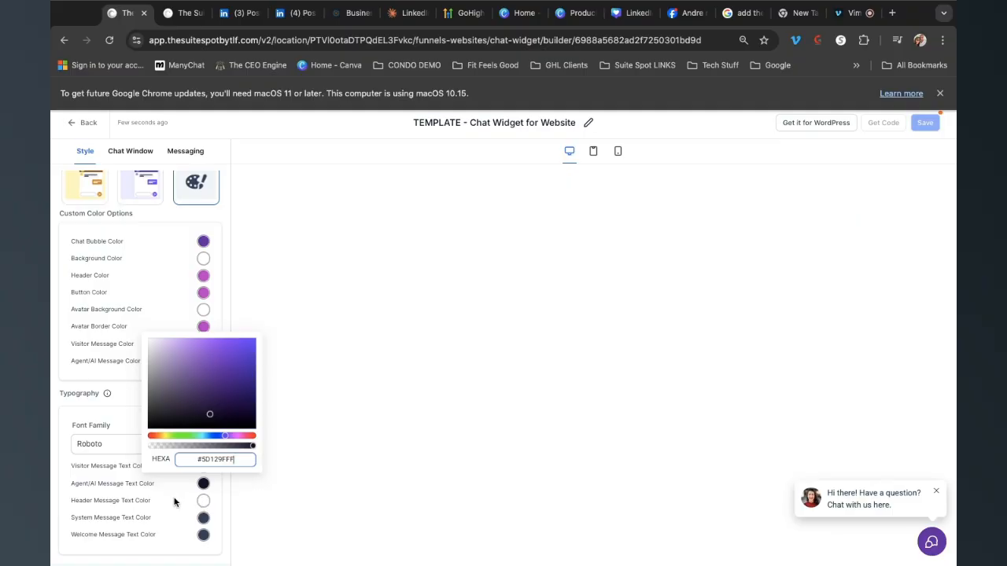
Step: Set the System Message Text Color and the Welcome Message Text Color to purple #5D129FFF
click(203, 518)
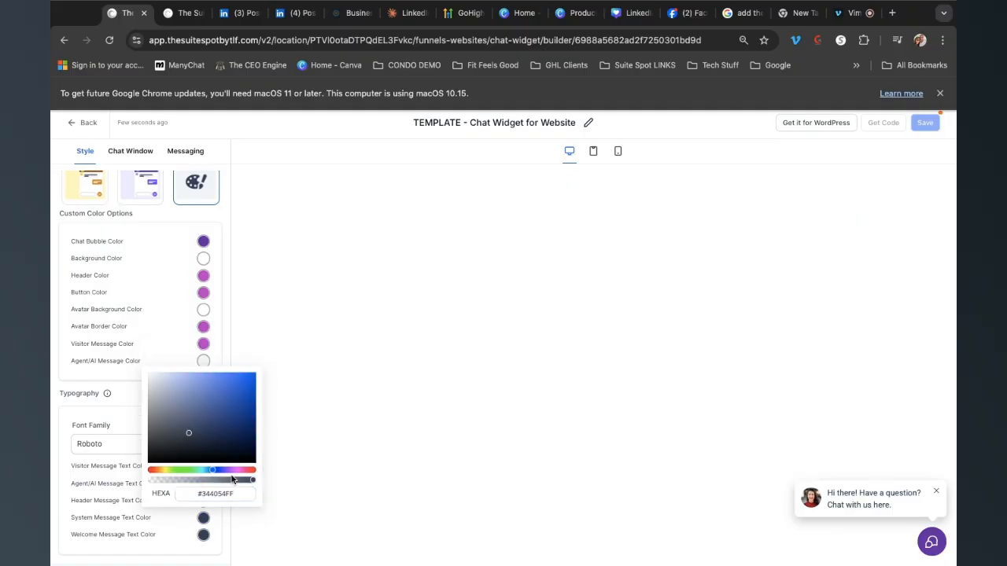
drag(240, 494, 160, 495)
key(super+v)
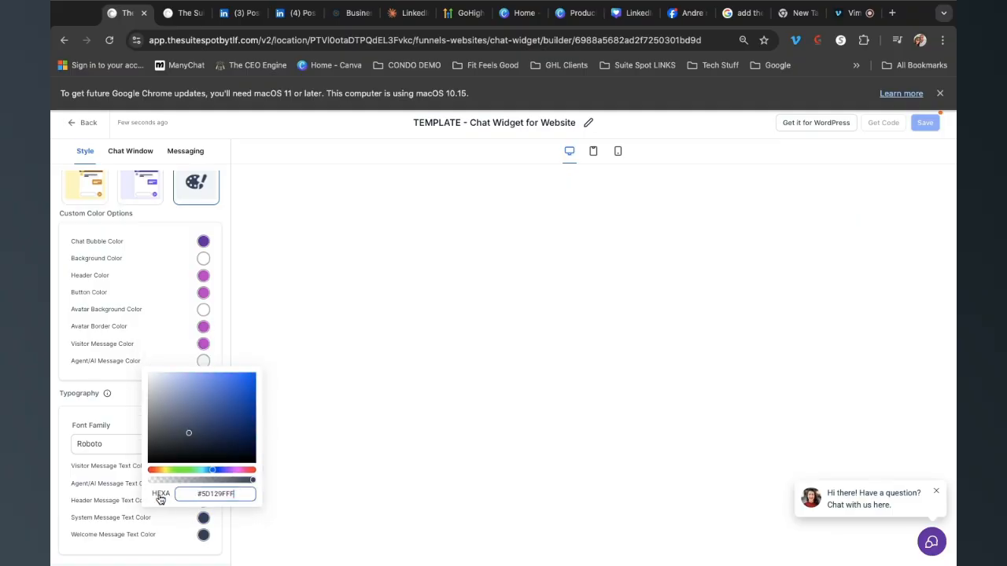
click(203, 535)
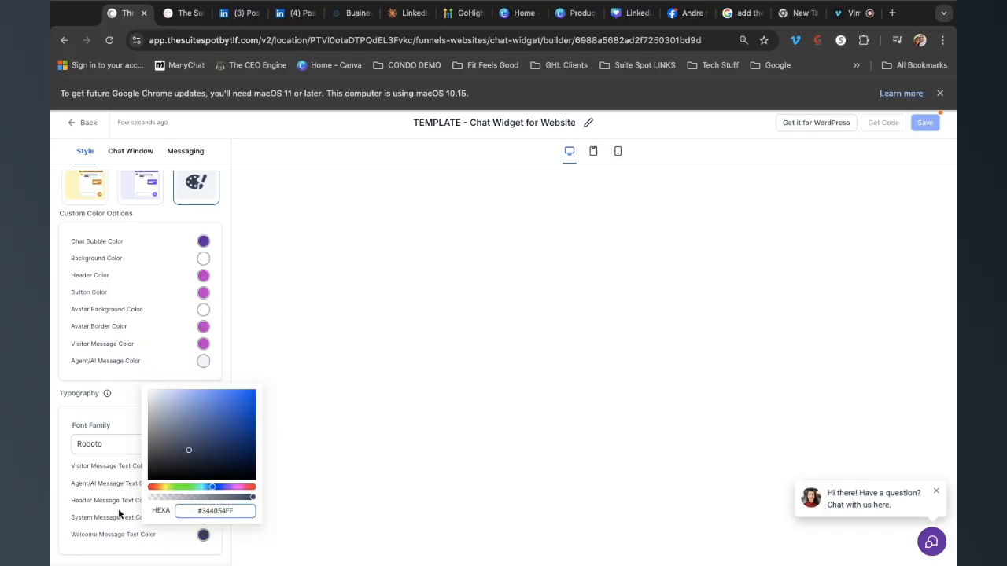
drag(250, 510, 160, 513)
key(ctrl+v)
click(171, 545)
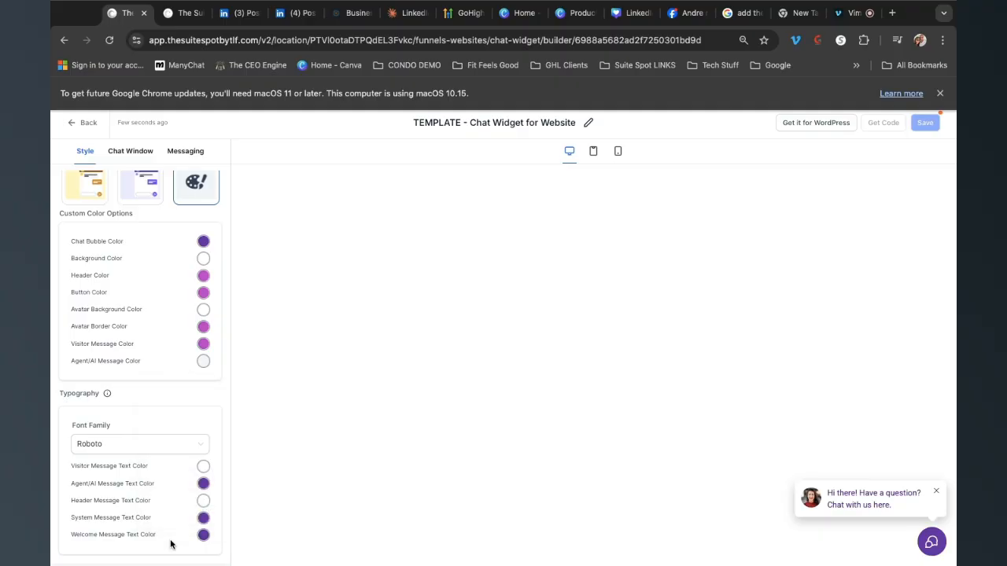
Step: Change the Agent/AI Message Text Color to near-black #0D0C0DFF
scroll(171, 544, down, 4)
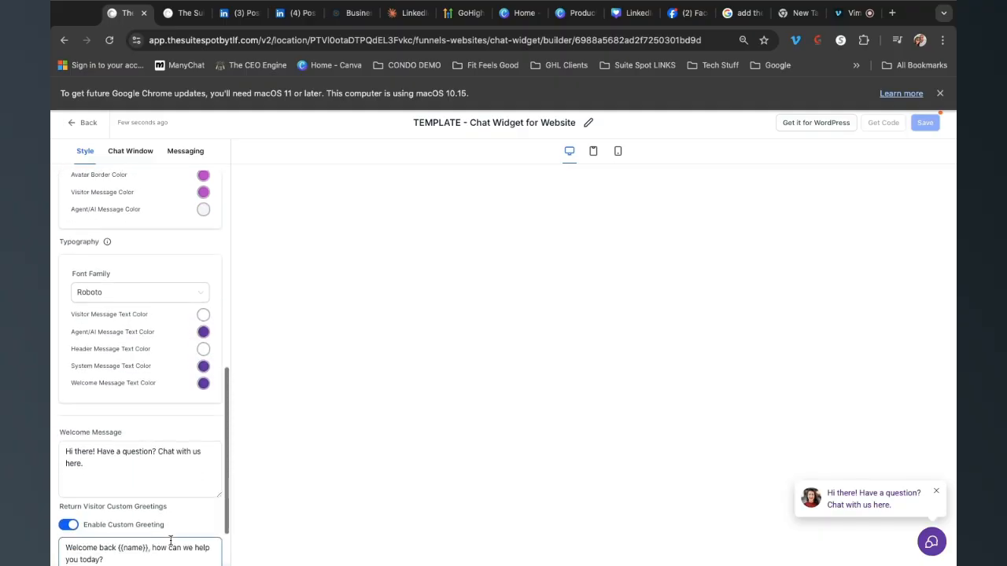
scroll(171, 541, down, 2)
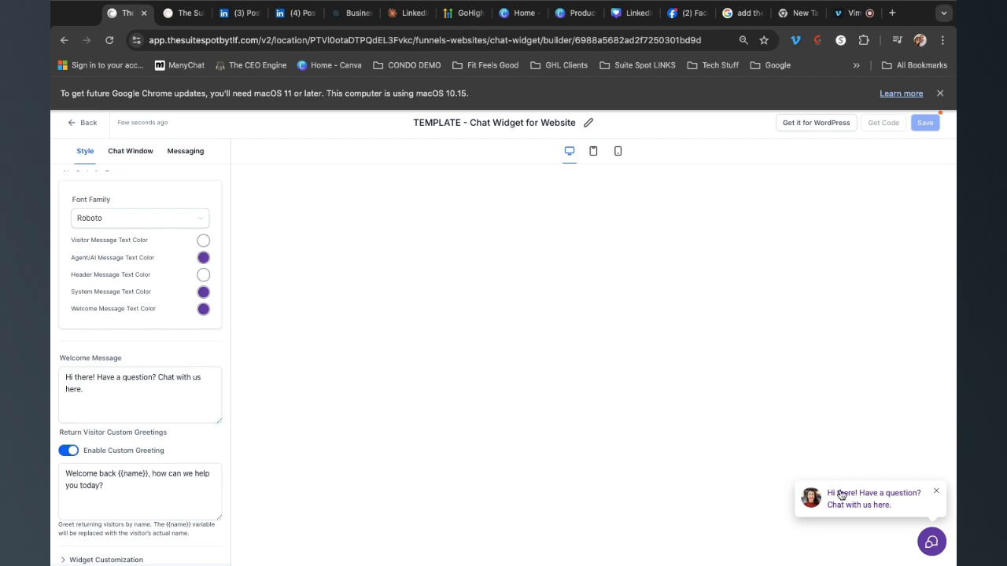
click(204, 259)
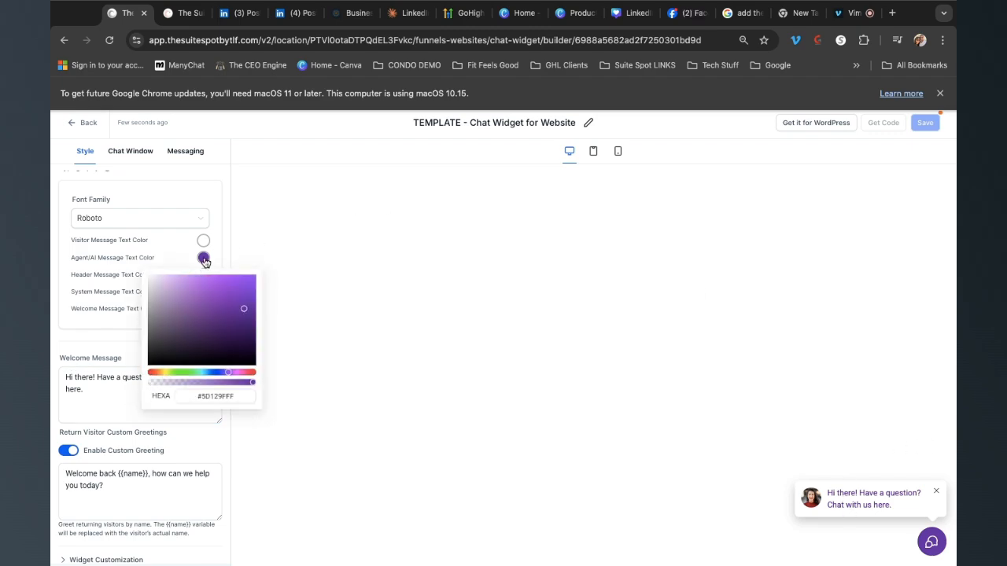
click(150, 359)
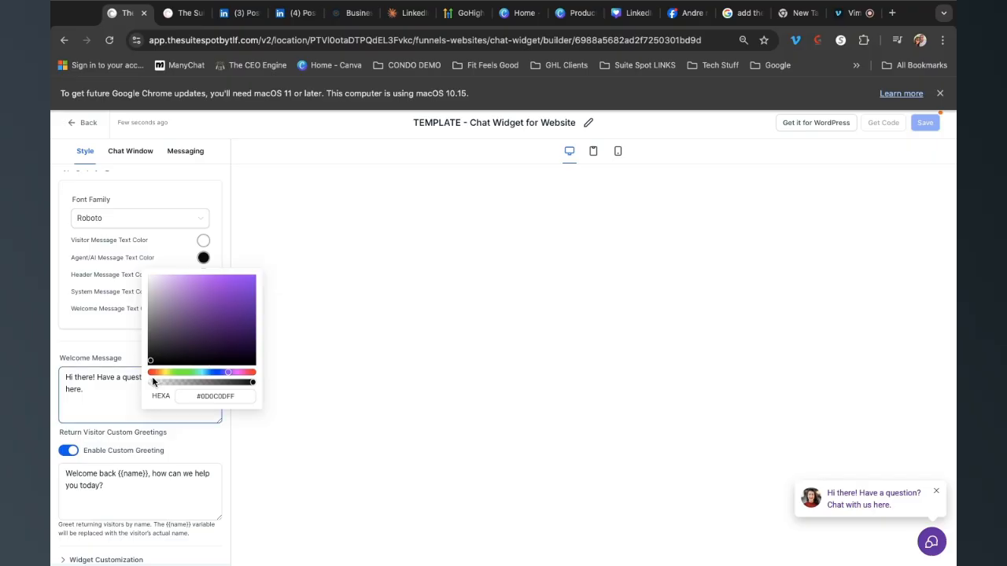
click(188, 430)
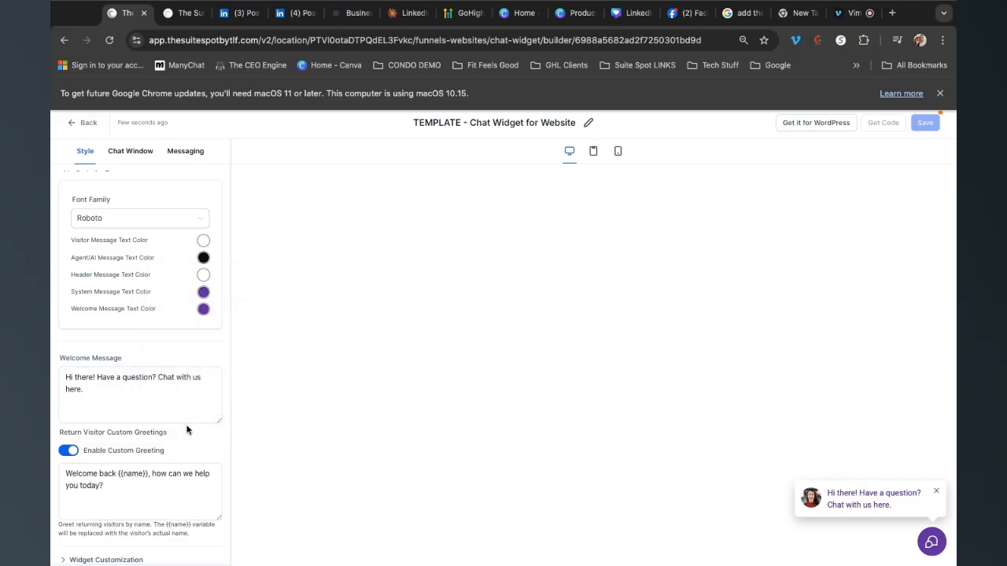
Step: Set the System Message Text Color to near-black and the Welcome Message Text Color to #0E0E0EFF
click(204, 291)
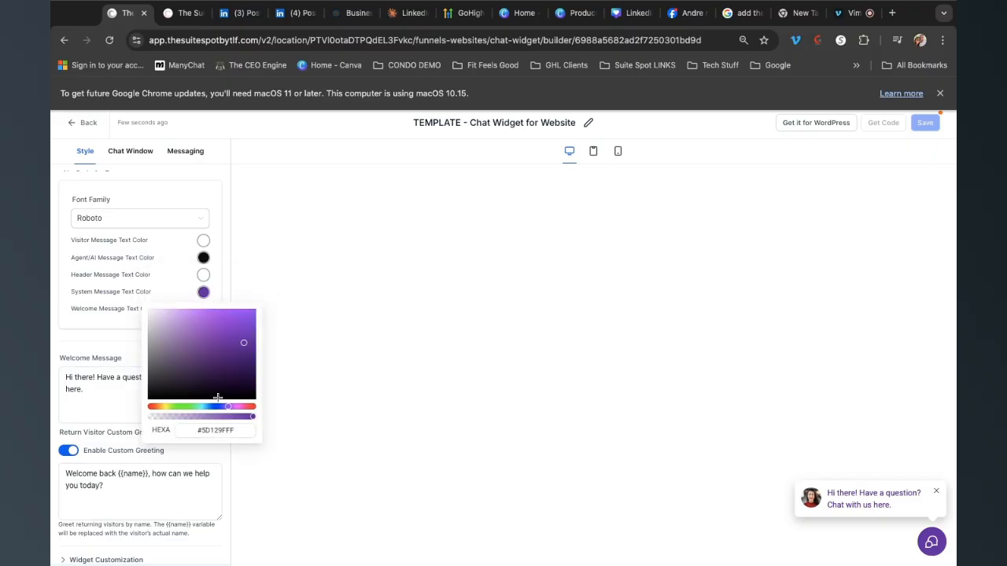
click(149, 395)
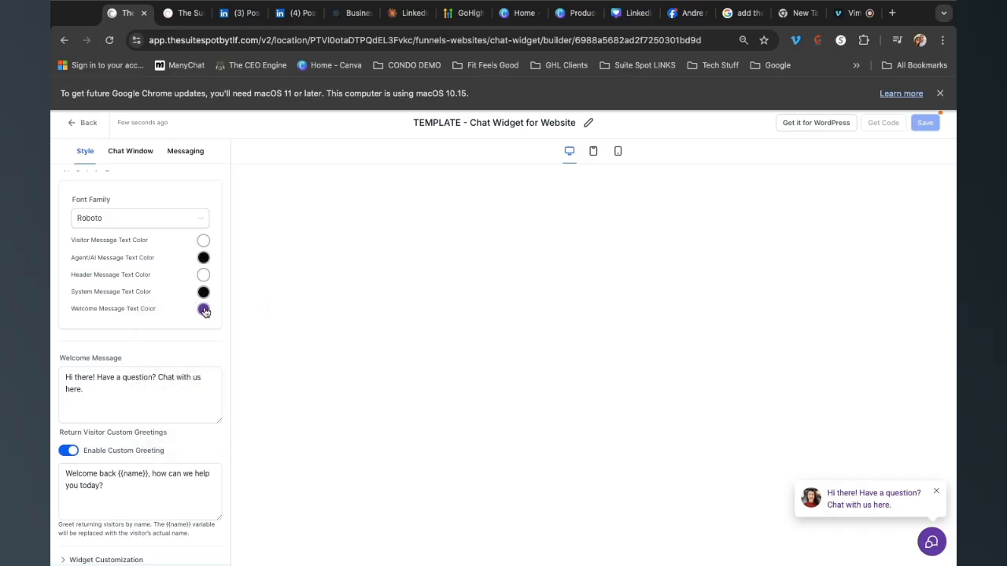
click(204, 310)
click(148, 412)
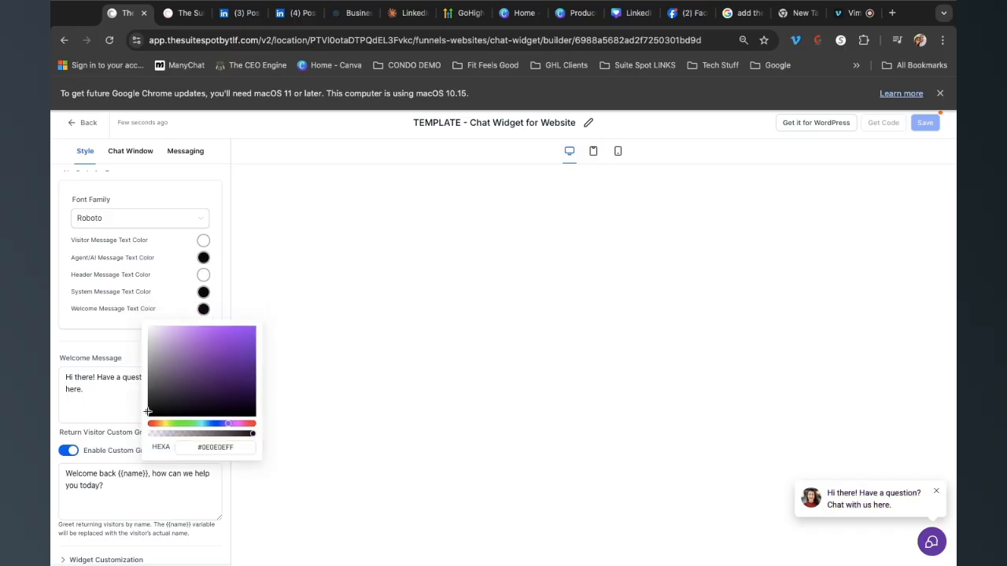
click(177, 296)
Step: Review the Welcome Message and the return visitor greeting, highlighting the {{name}} variable in the greeting
click(148, 503)
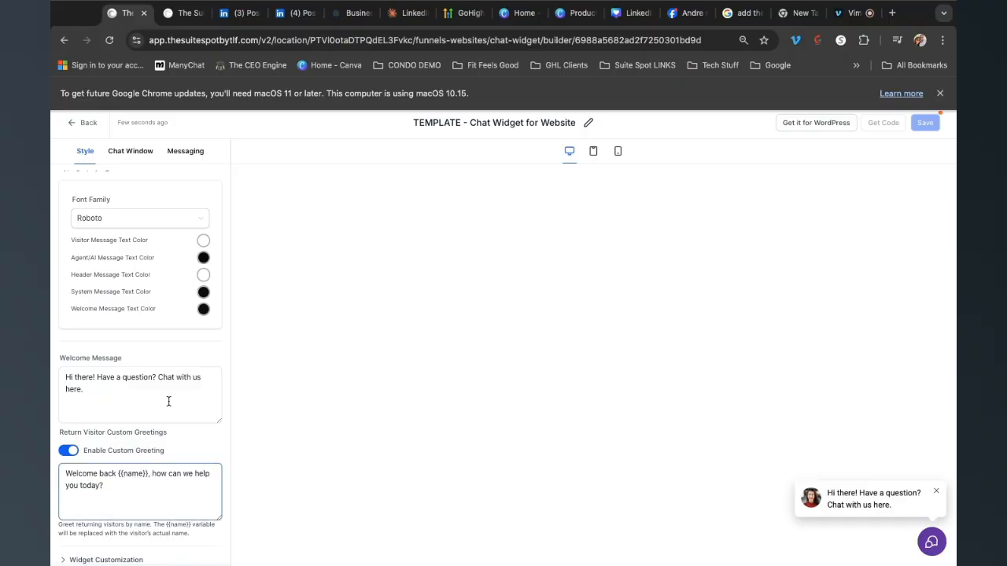
click(167, 406)
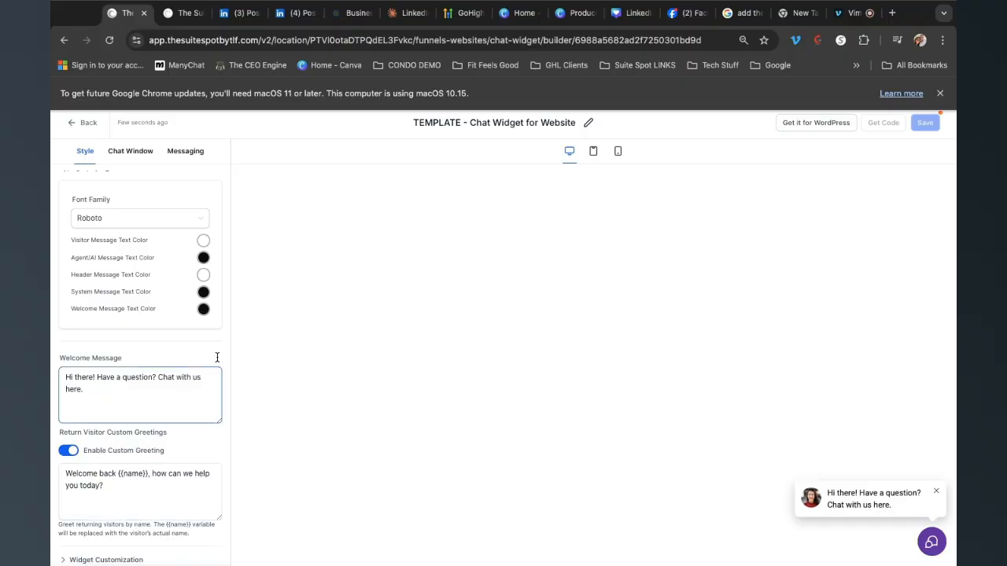
click(119, 494)
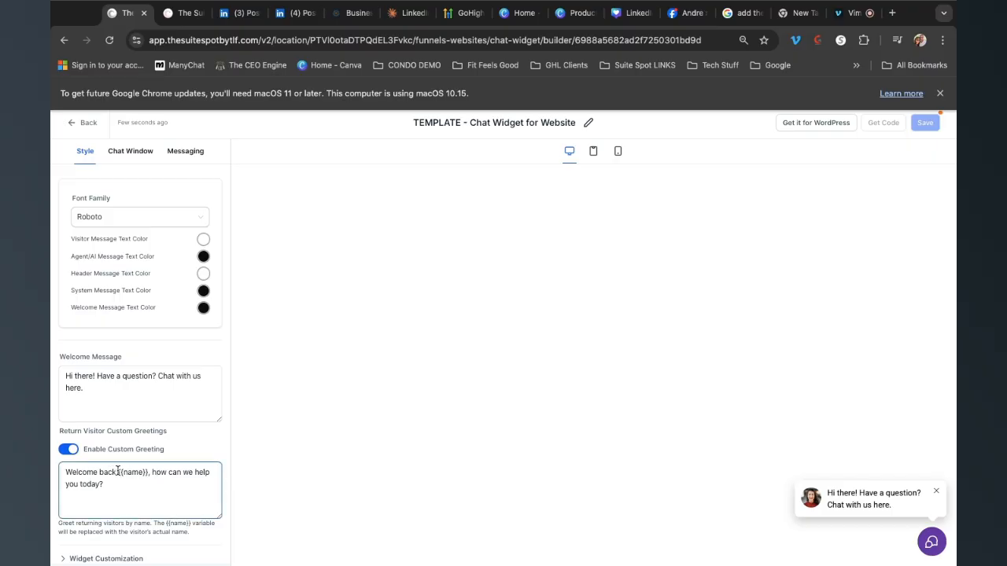
drag(118, 472, 147, 472)
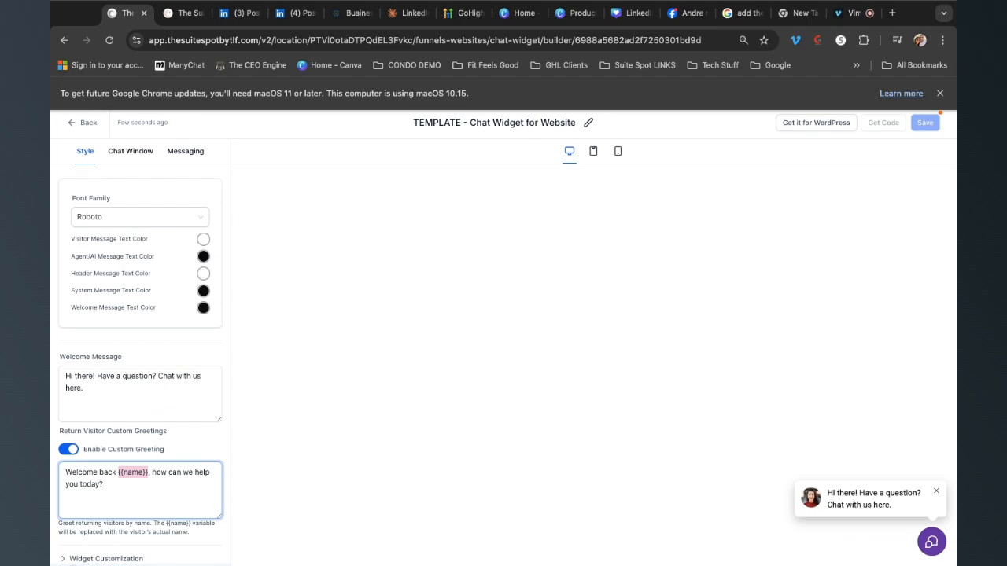
Step: Replace the widget's avatar image with Red Dress Pointing.png from the Coach Image folder in Media Storage
click(65, 559)
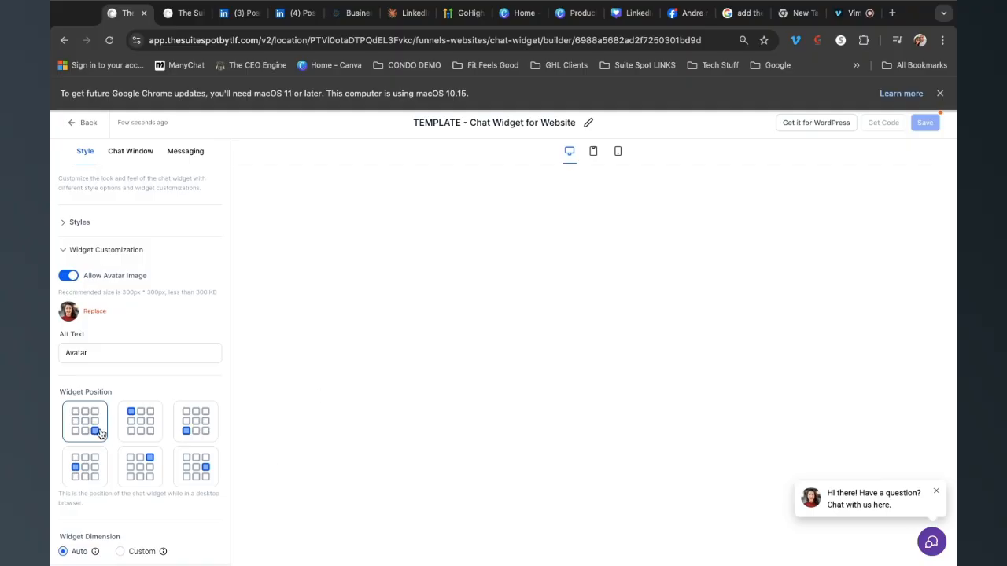
click(93, 313)
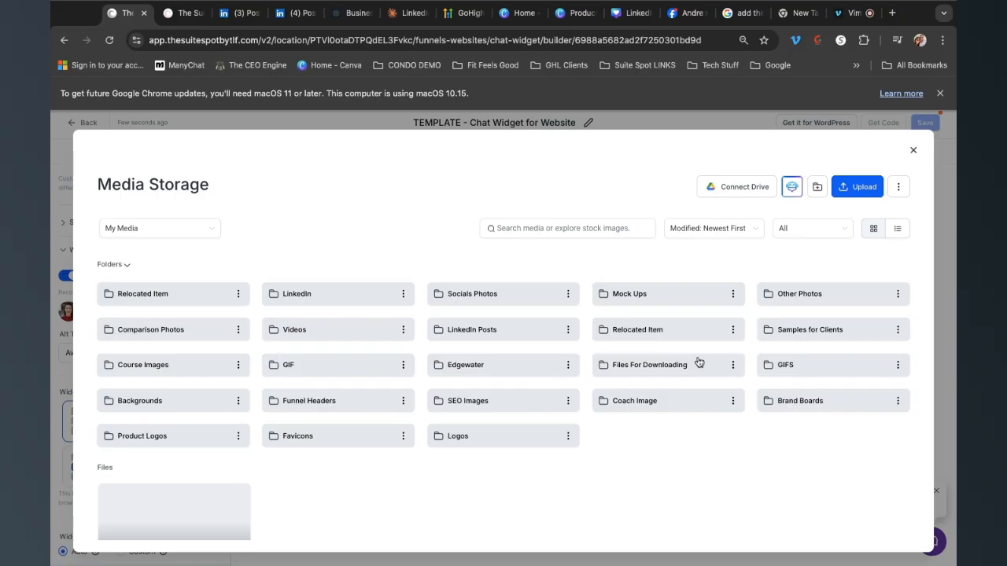
click(681, 402)
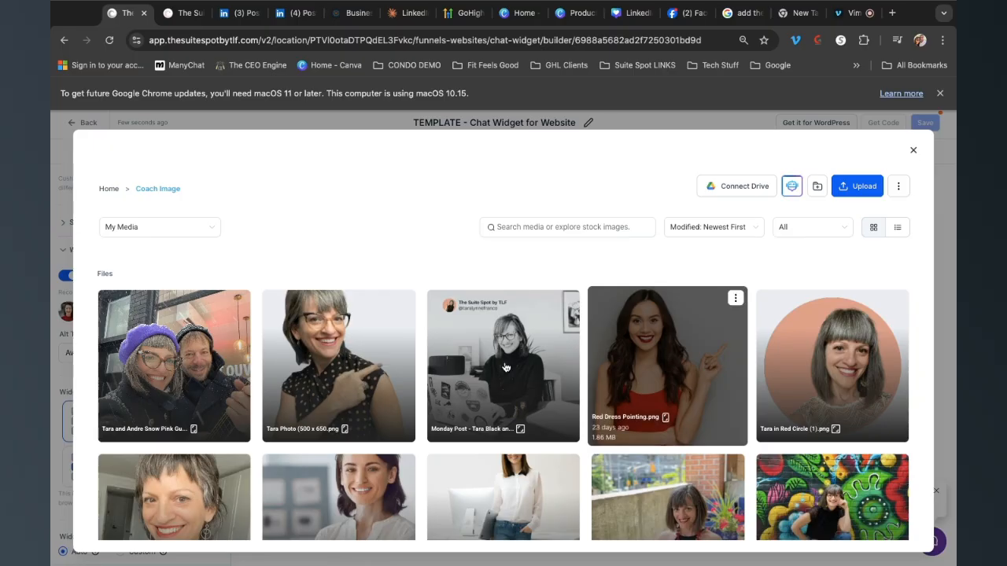
click(650, 350)
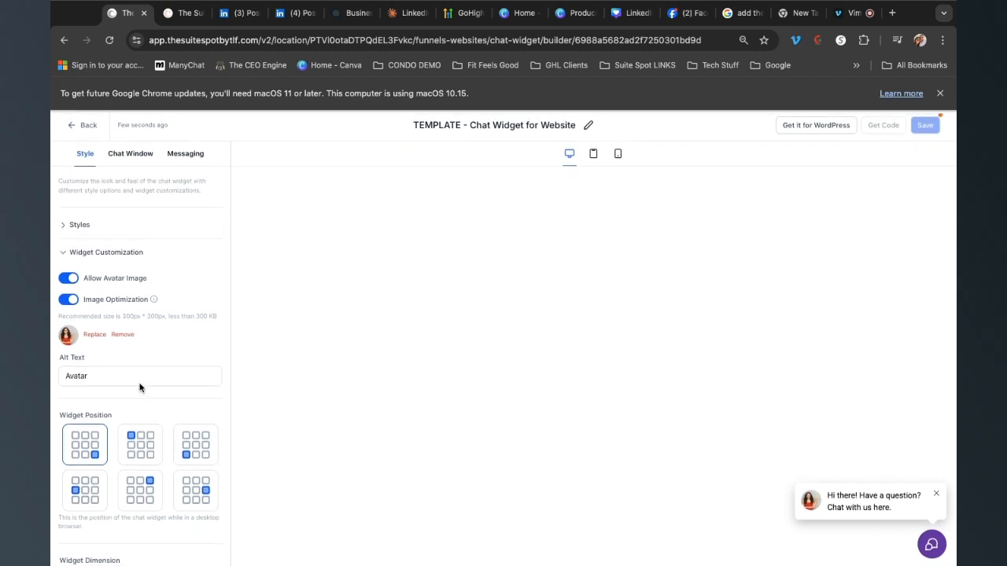
Step: Change the Chat Window Title to "Hi! Have a question?" in the title and intro settings
click(123, 151)
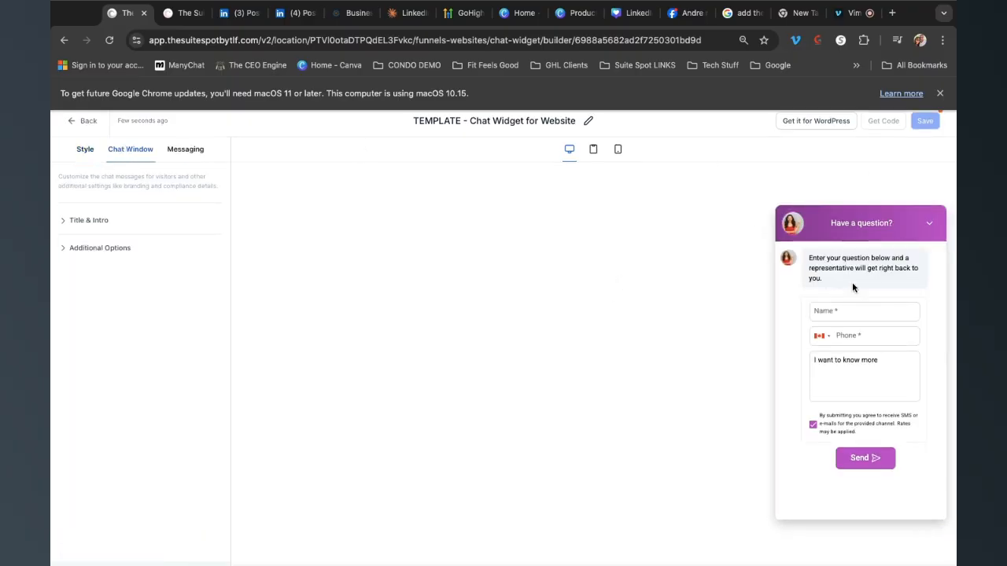
click(66, 223)
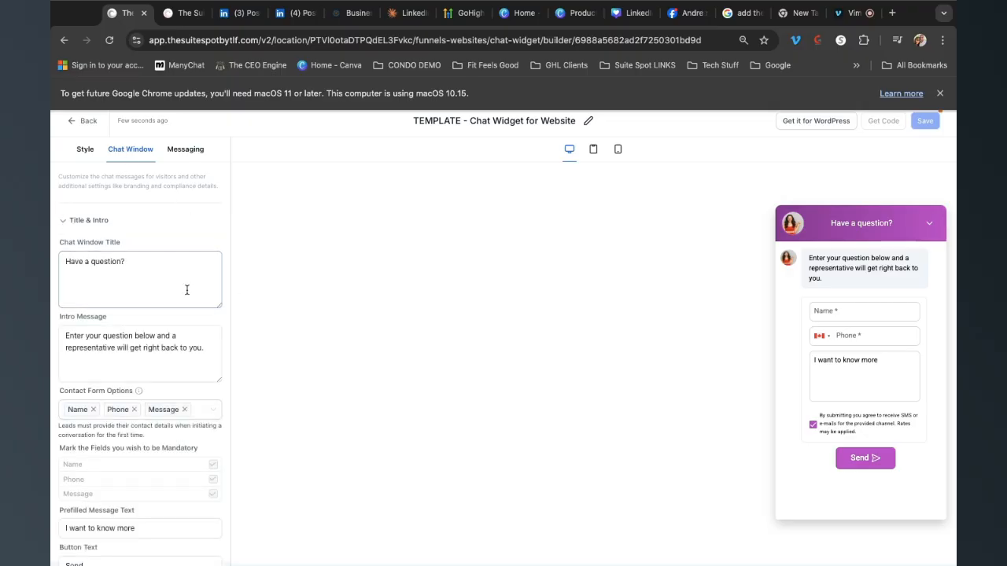
drag(144, 261, 51, 259)
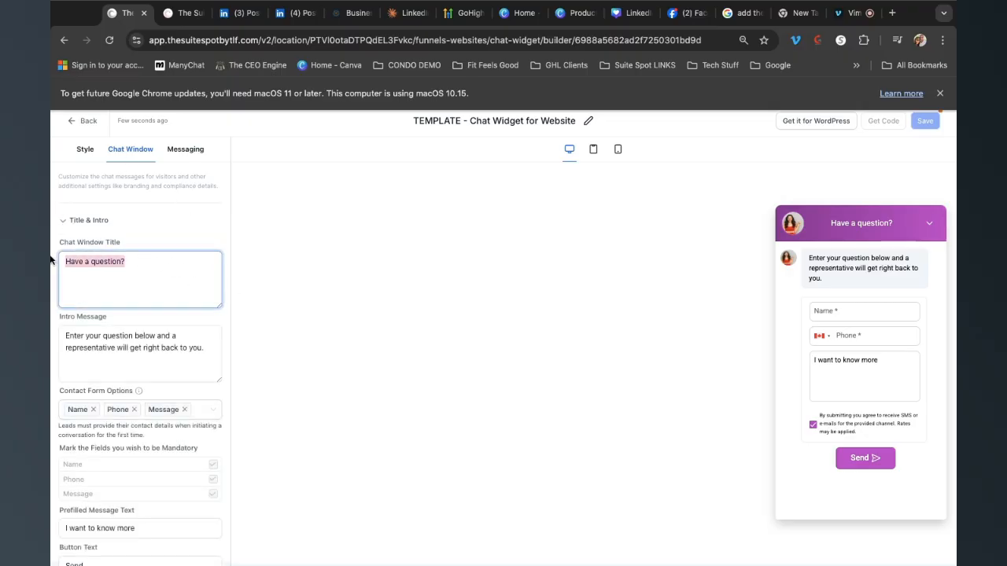
text(Hi)
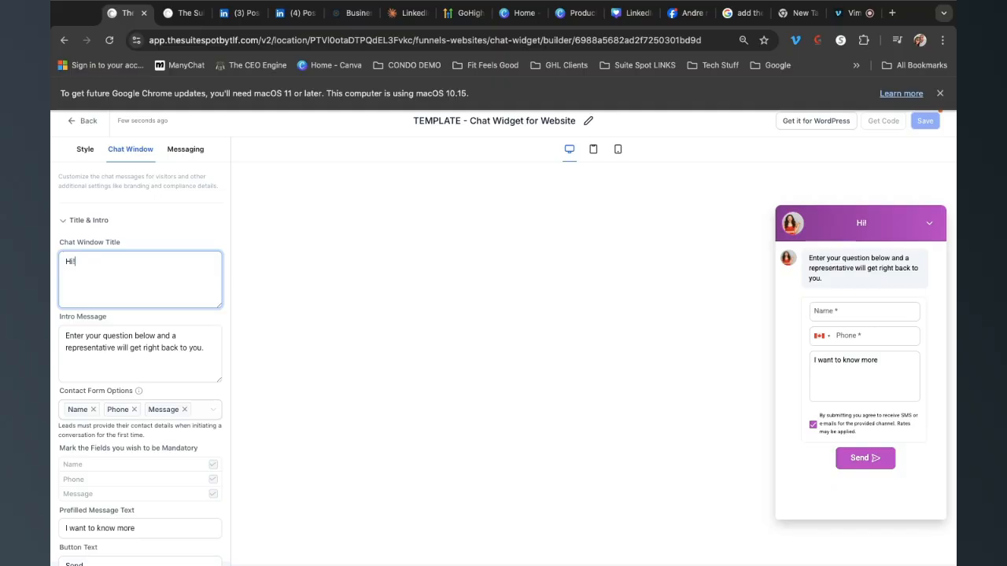
text(! Have a question?)
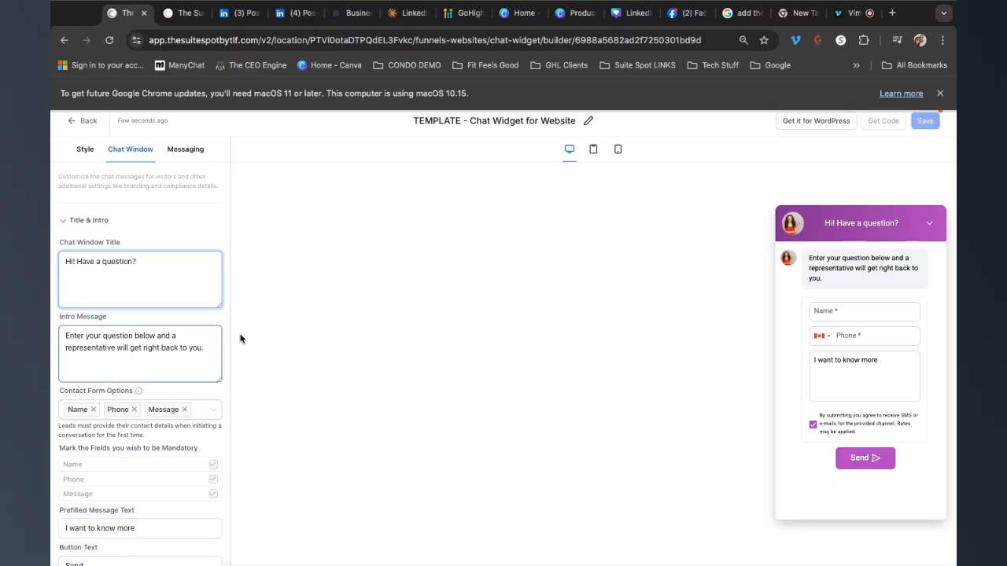
Step: Replace the contact form's Prefilled Message Text with "Please enter your questions here."
scroll(156, 354, down, 3)
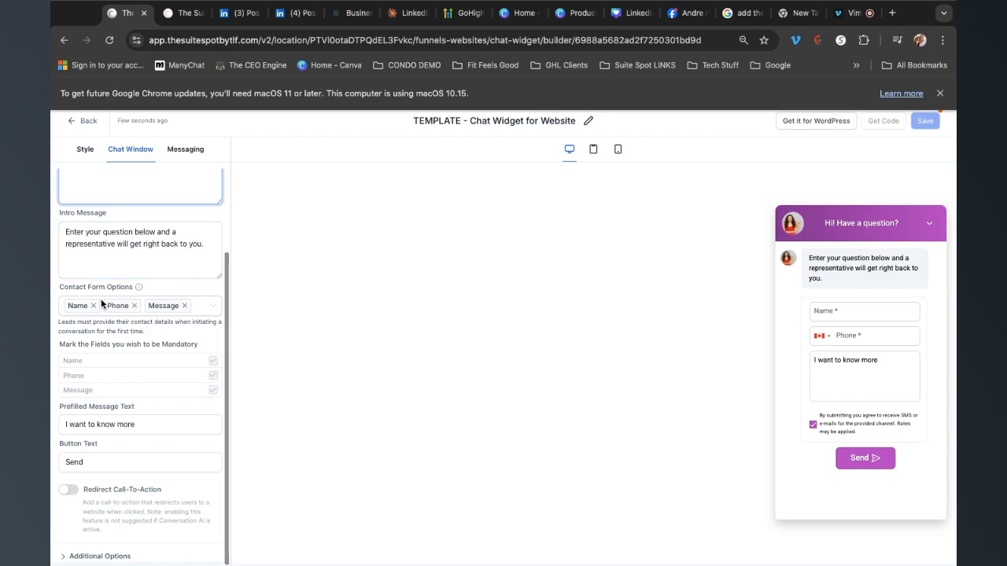
click(82, 311)
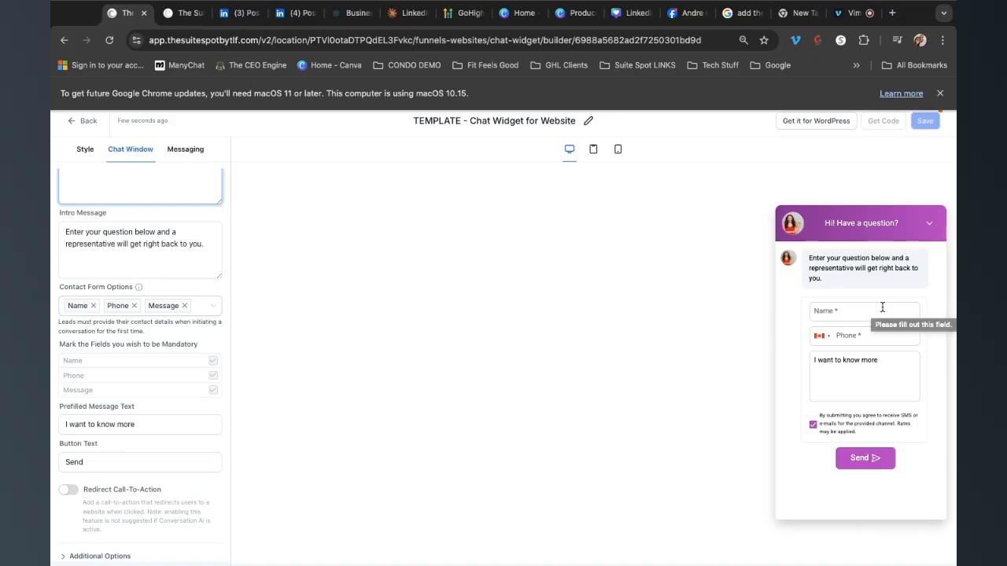
click(155, 424)
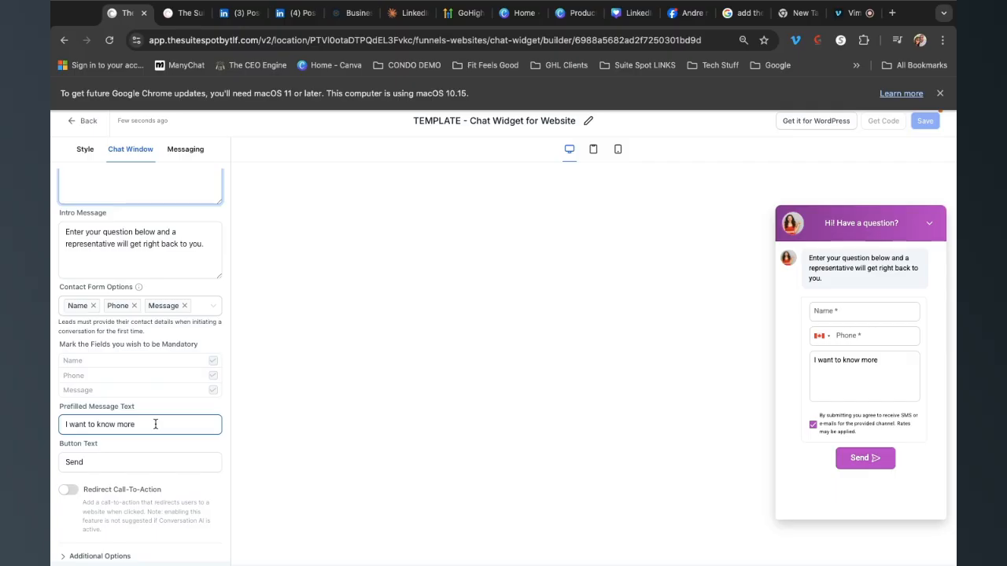
drag(154, 428, 56, 427)
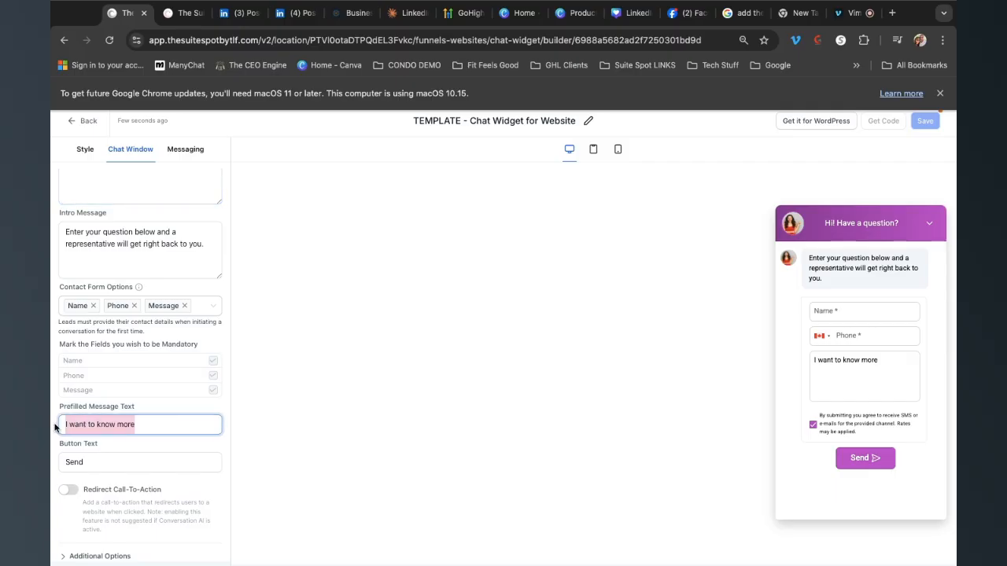
text(Plea)
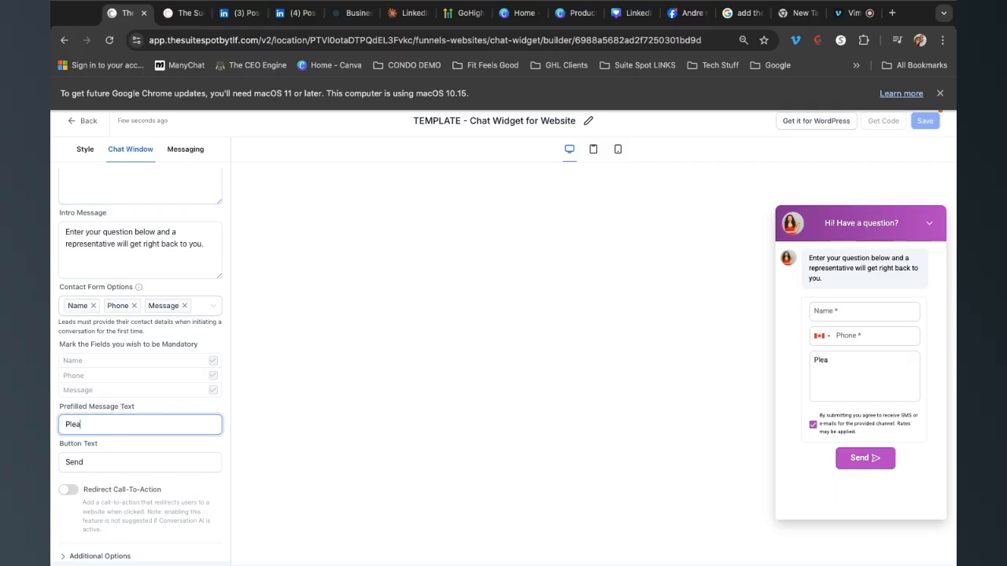
text(se enter you)
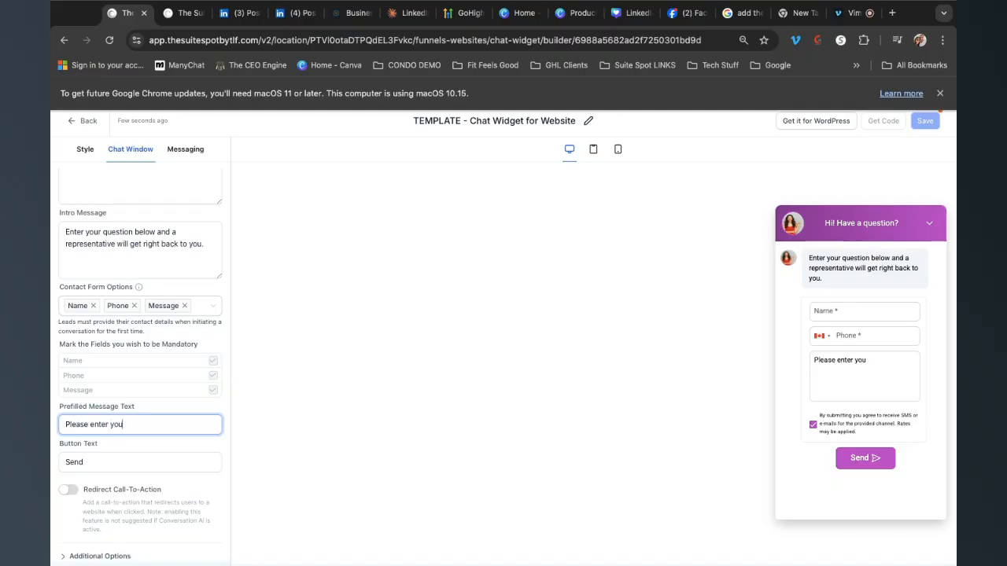
text(r questions he)
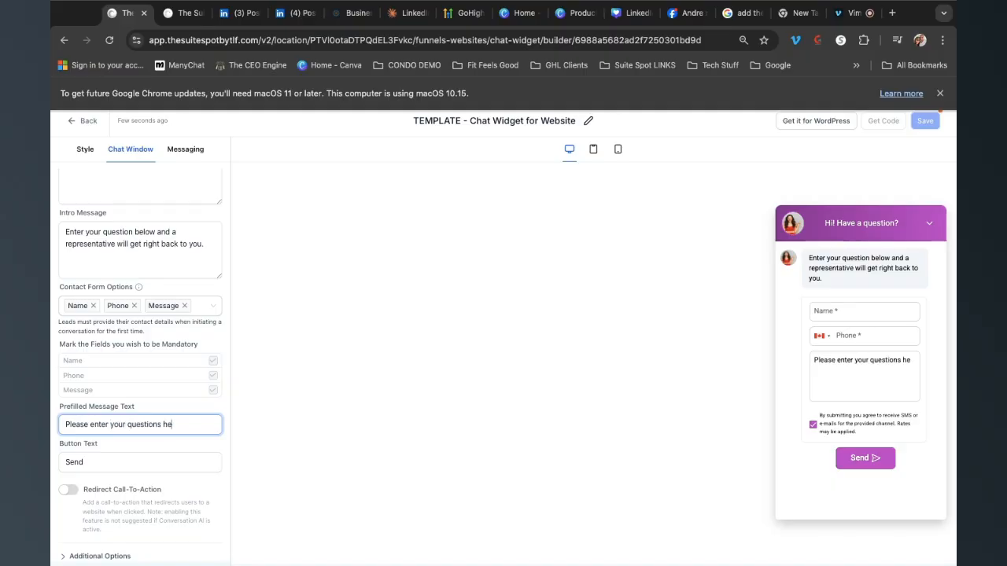
text(re.)
click(184, 464)
Step: Enable the Redirect Call-To-Action and open its Redirect Website value for editing
click(71, 490)
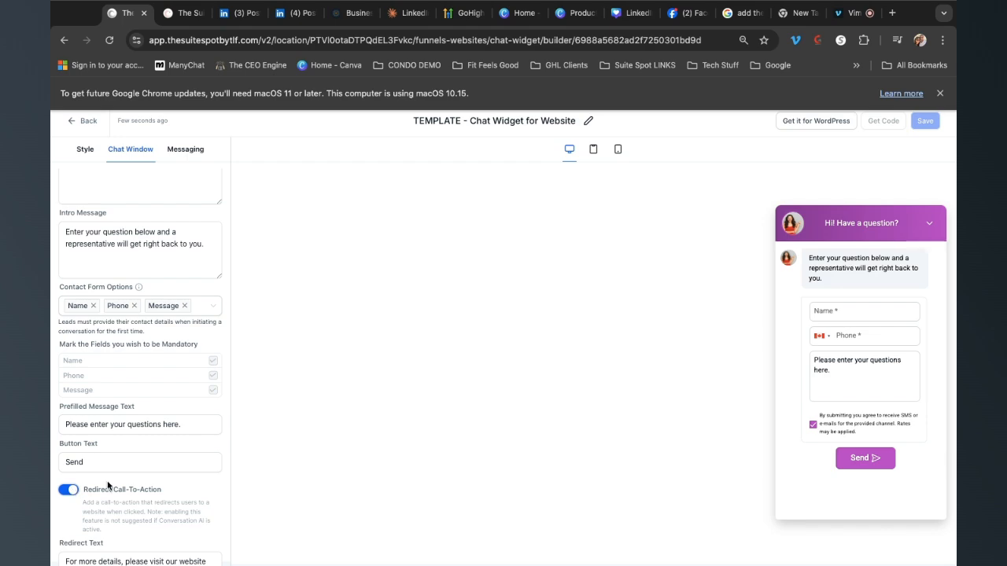
scroll(107, 485, down, 3)
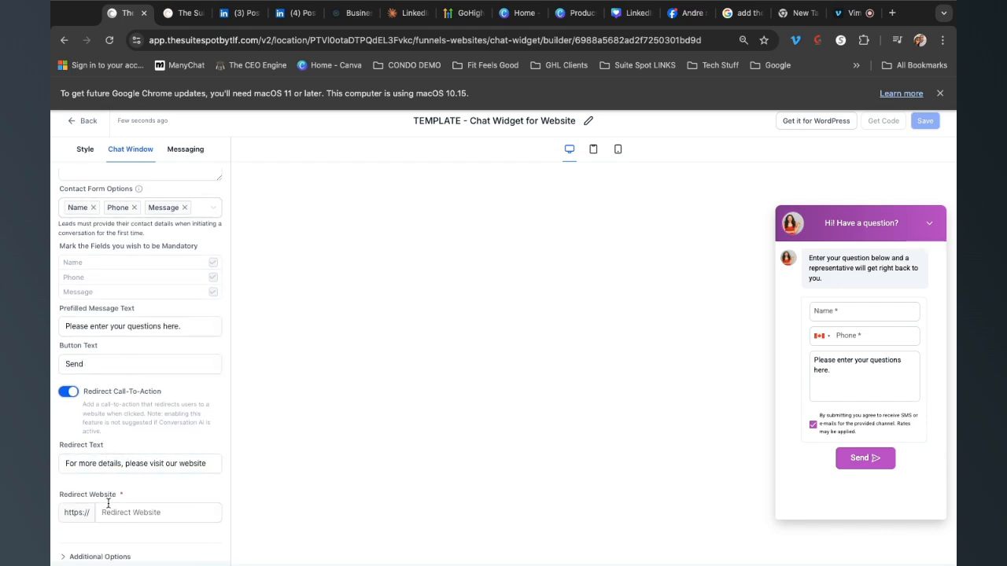
click(108, 505)
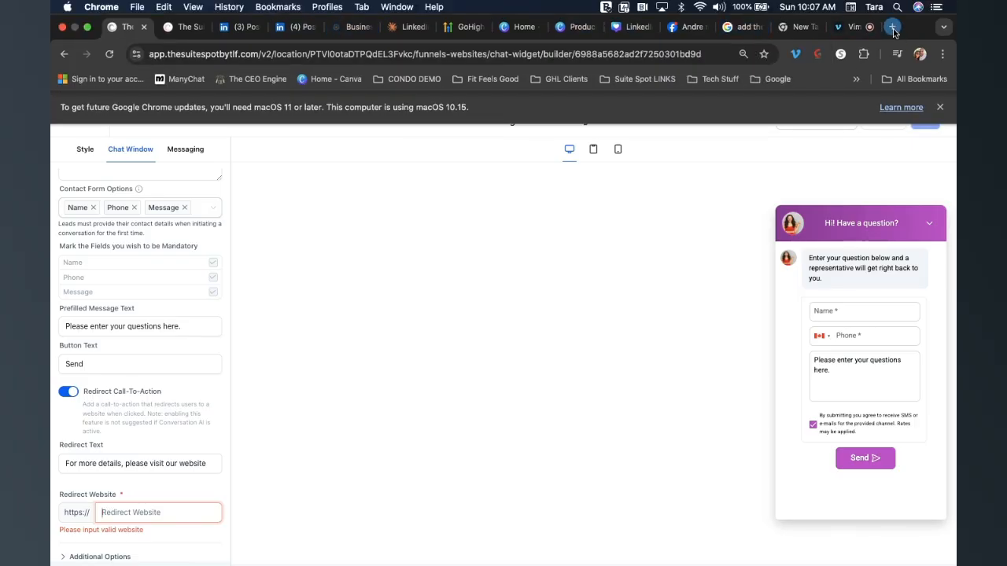
Step: Enter the address thesuitespotbytlf.com in a new browser tab and copy it without loading the site
click(893, 28)
text(thesuitespotbytlf.com)
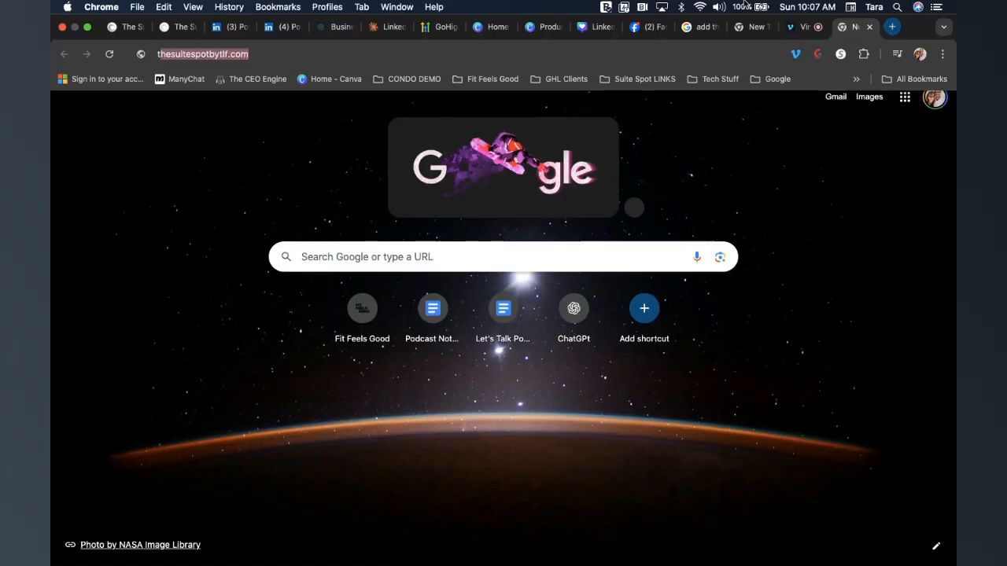
click(329, 54)
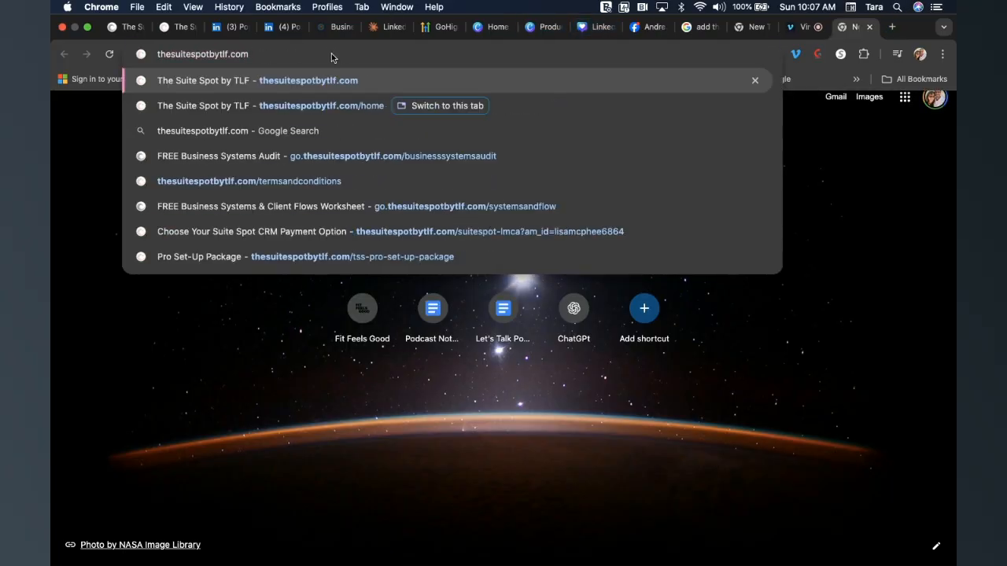
drag(333, 55, 108, 49)
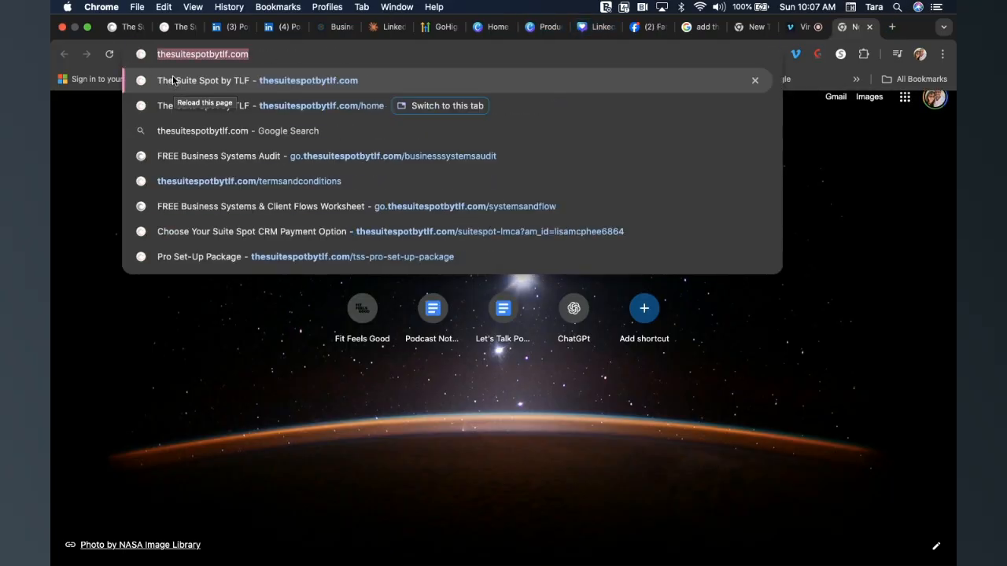
key(Escape)
click(322, 55)
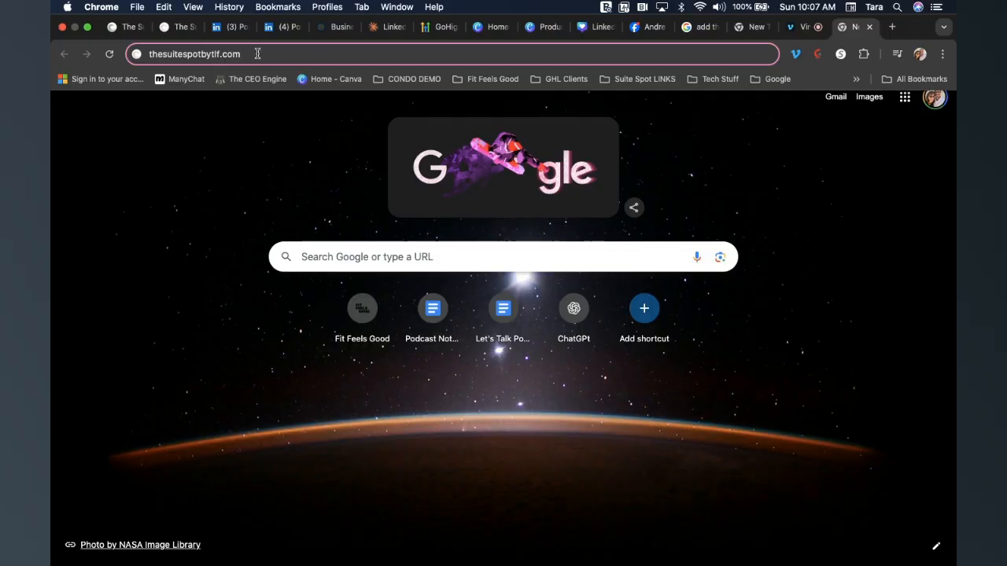
drag(258, 55, 65, 60)
key(super+c)
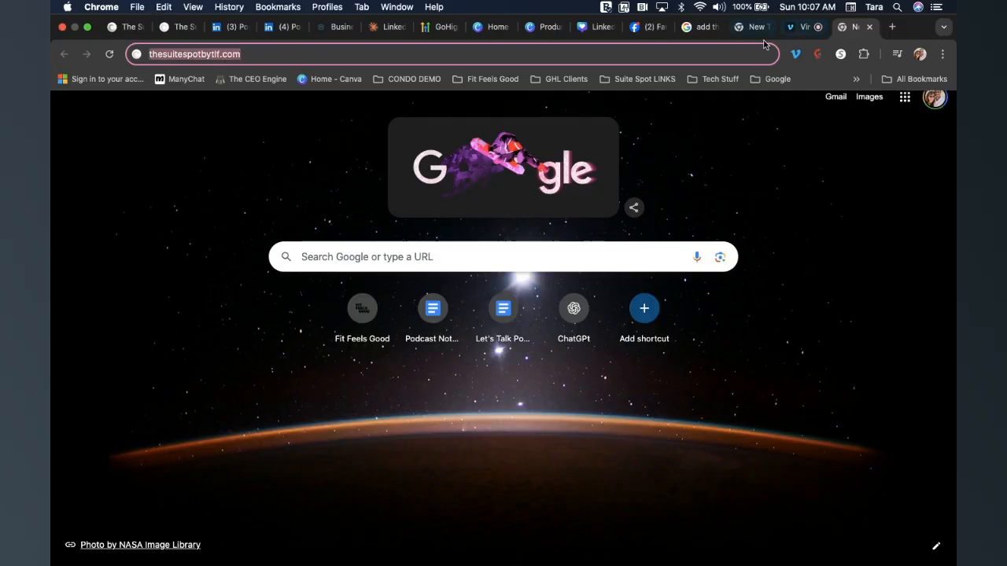
Step: Return to the chat widget builder and paste thesuitespotbytlf.com as the Redirect Website
click(118, 31)
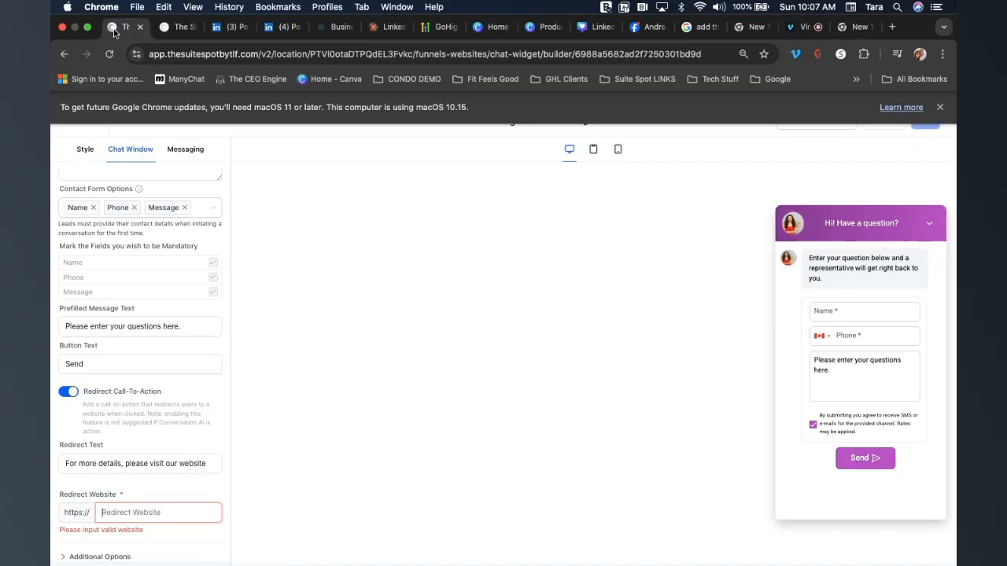
key(super+v)
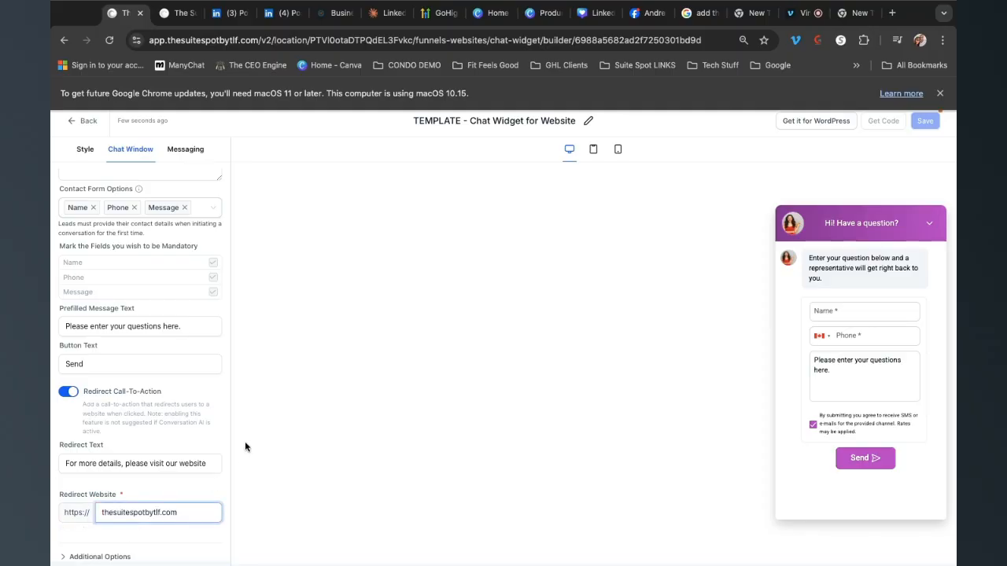
click(194, 478)
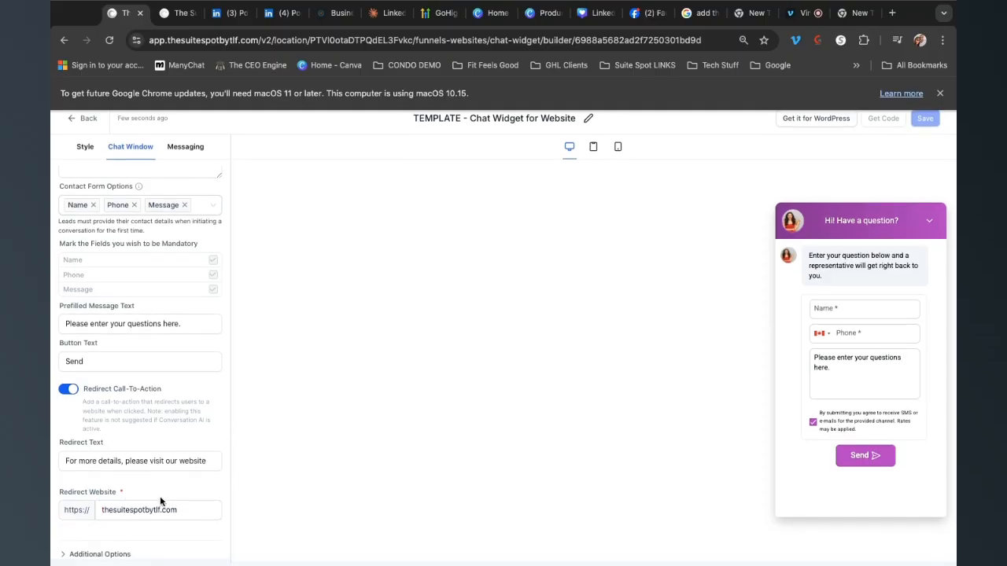
Step: Under Additional Options, reword the end of the Legal Message to "Message rates may be applied. You can UNSUBSCRIBE at any time."
click(65, 557)
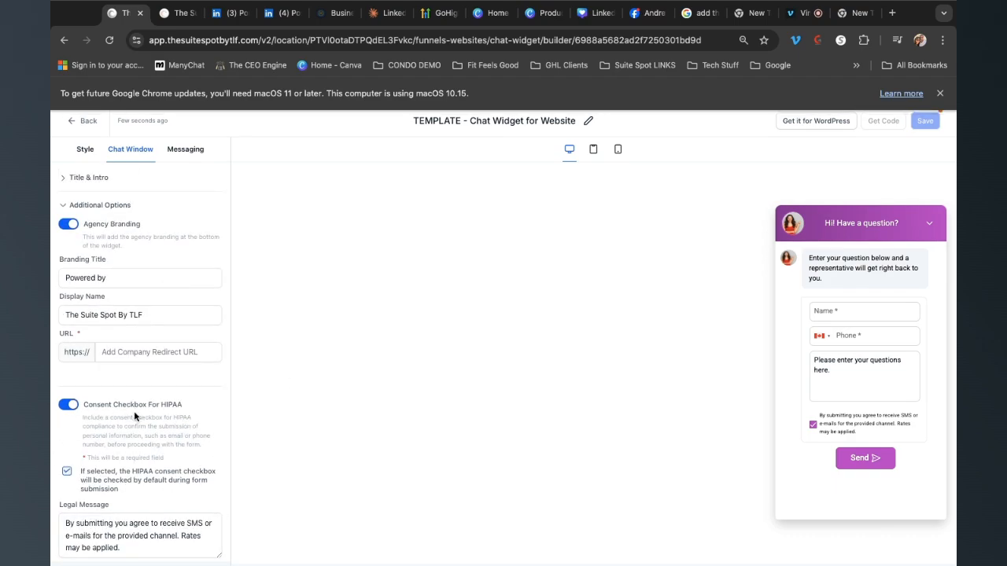
click(121, 538)
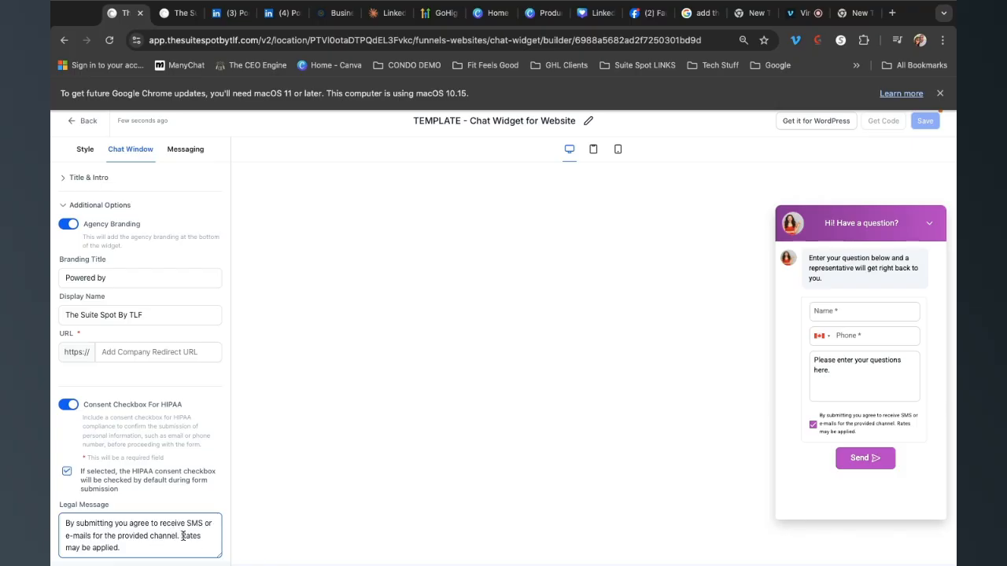
text(Mes)
mouse_move(208, 563)
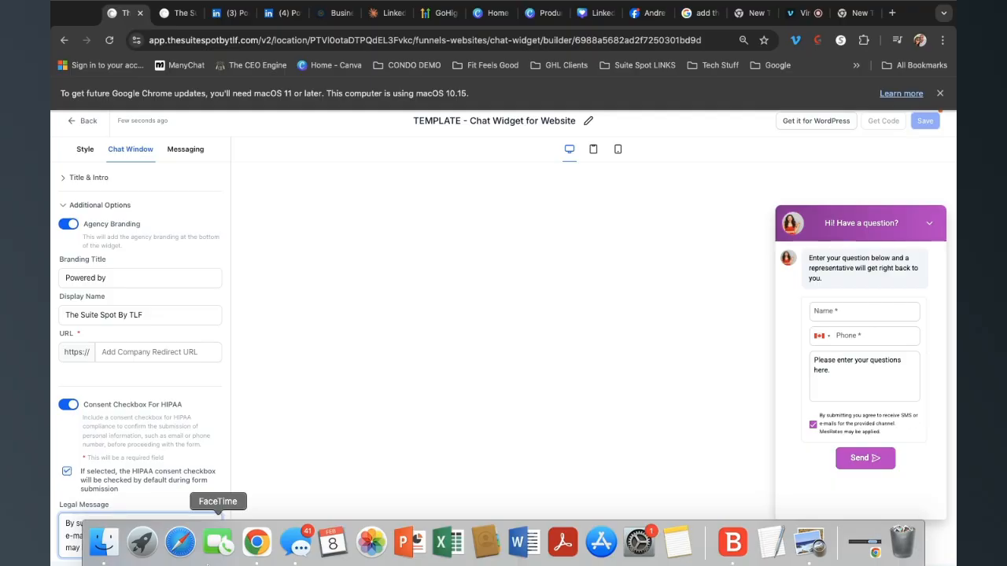
text(sage)
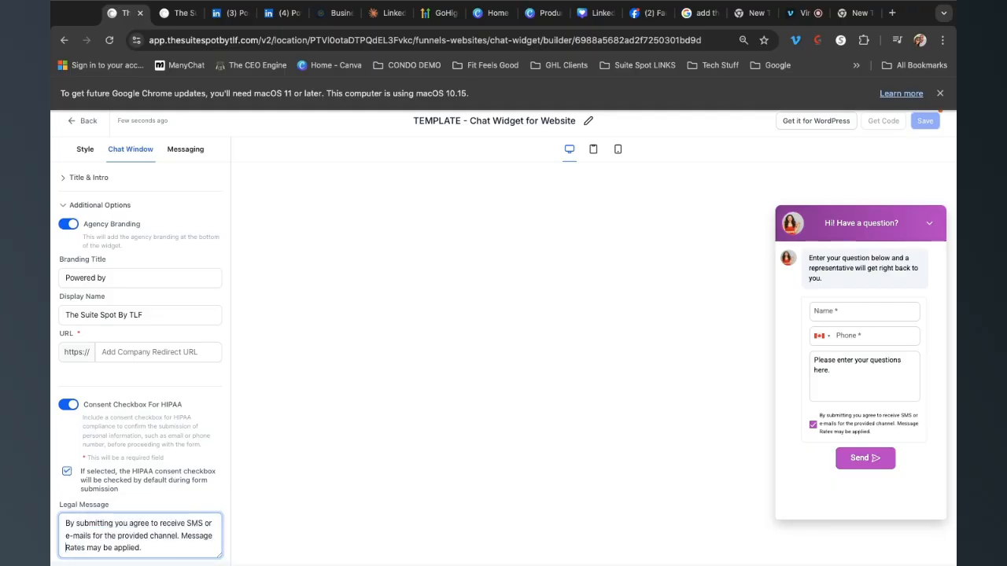
key(Delete)
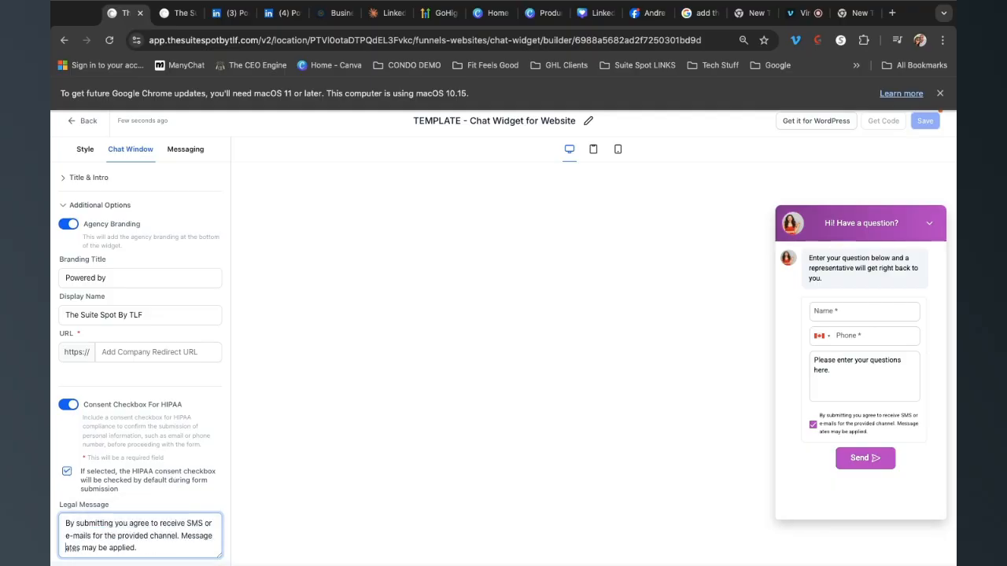
text(rates may be applied. You )
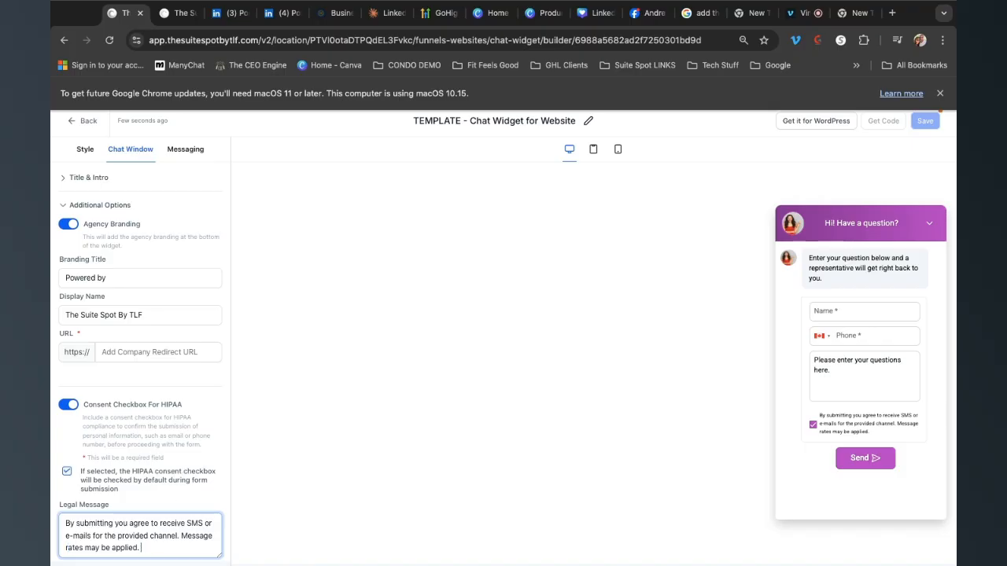
text(can UNSUBSCRIBE )
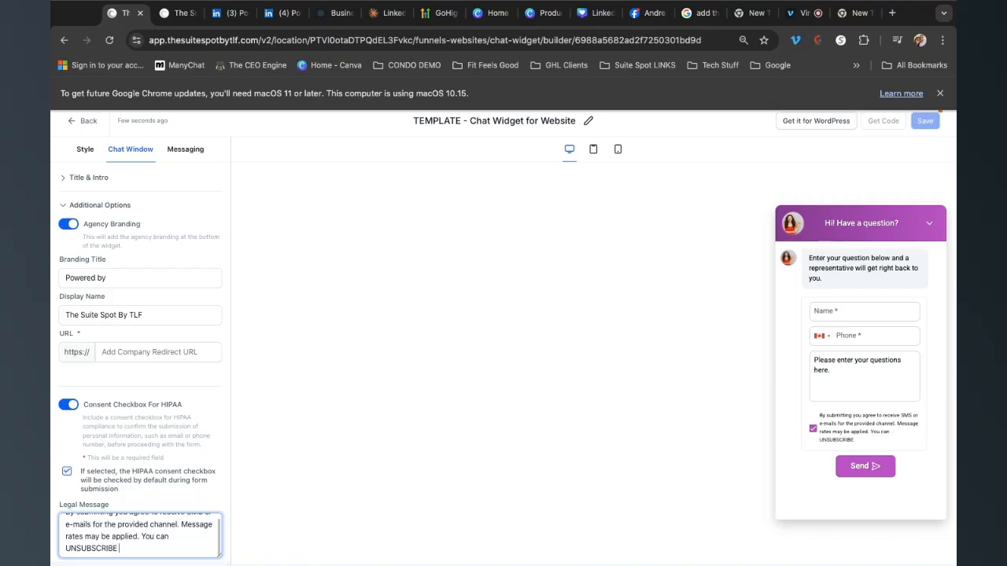
text(at any time.)
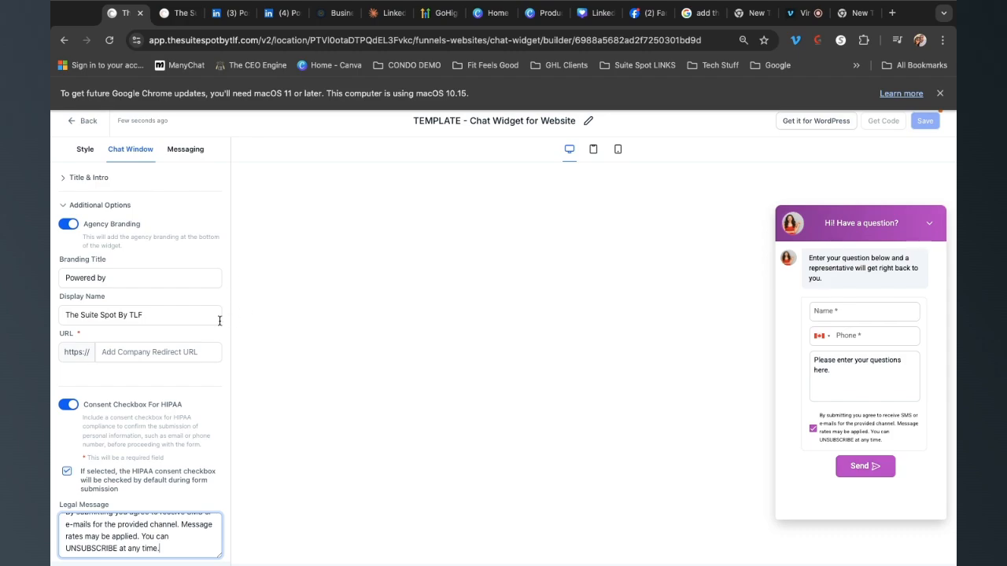
Step: Set the Agency Branding URL to thesuitespotbytlf.com and save the chat widget
click(173, 357)
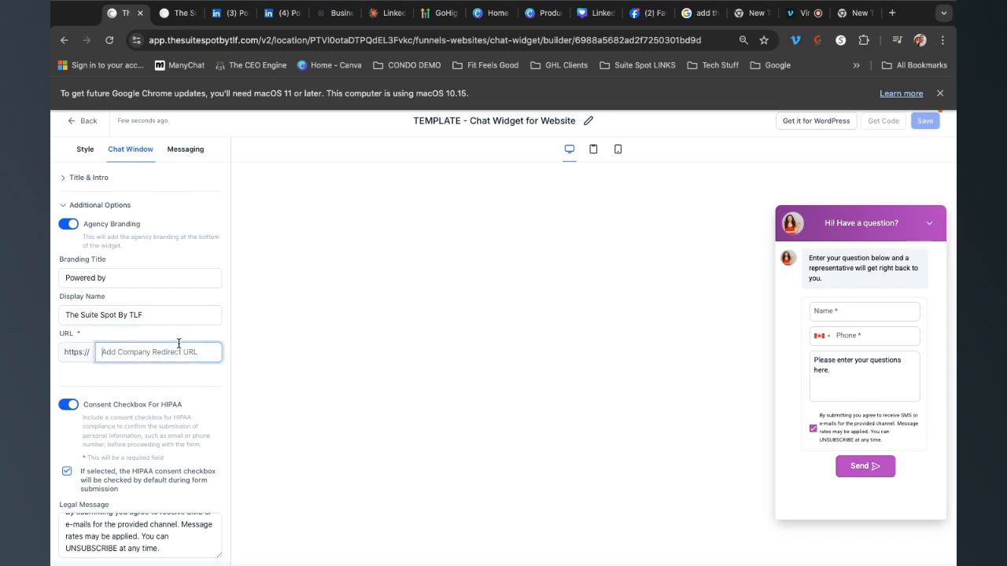
key(super+v)
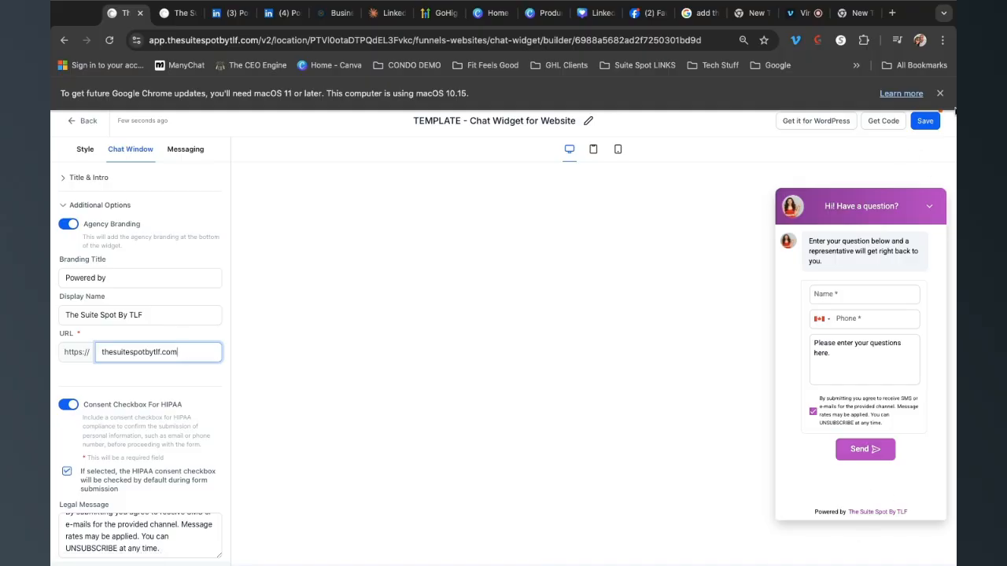
click(924, 122)
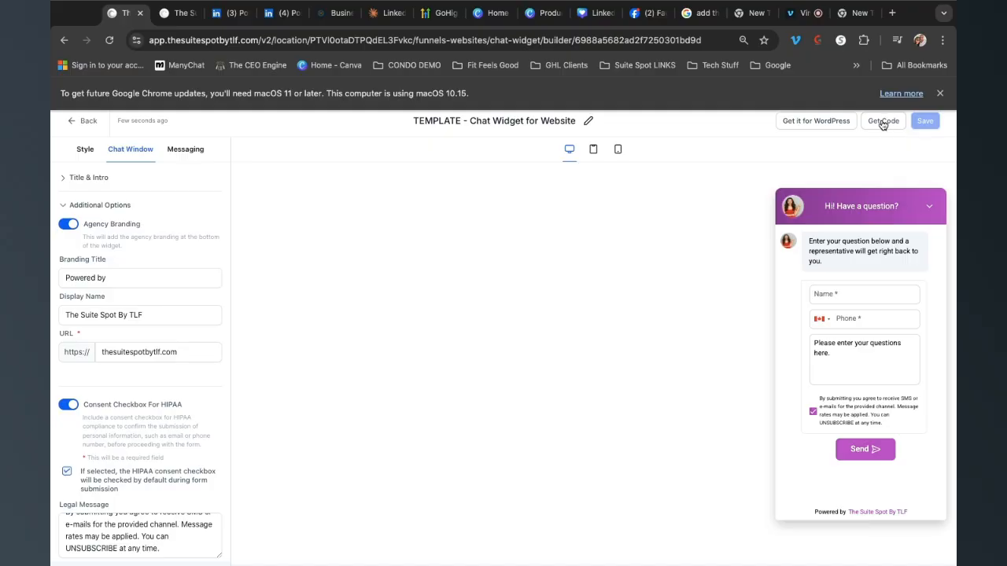
Step: View the chat widget's embed code, and check the chat widget on the live thesuitespotbytlf.com home page before returning to the builder
click(883, 122)
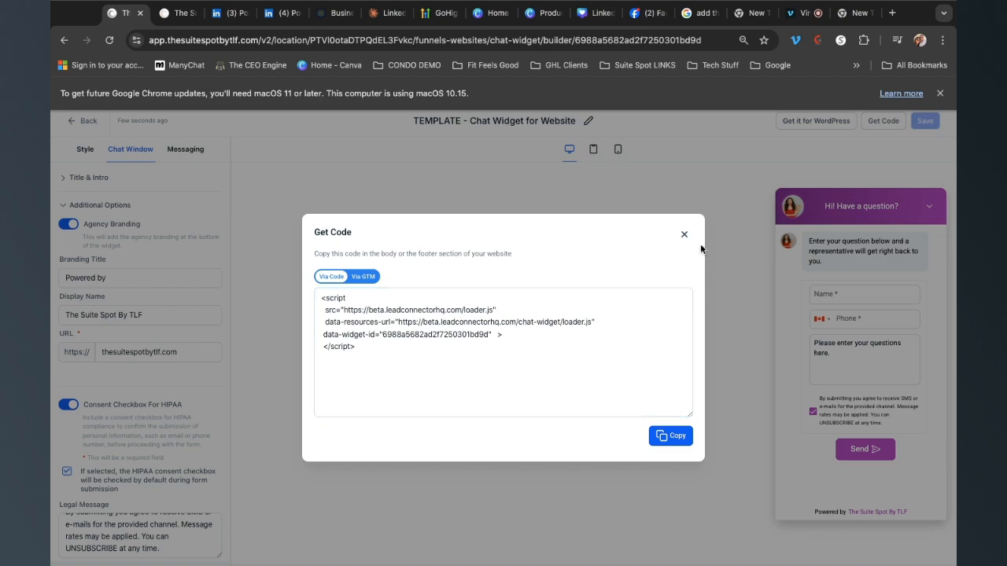
click(684, 235)
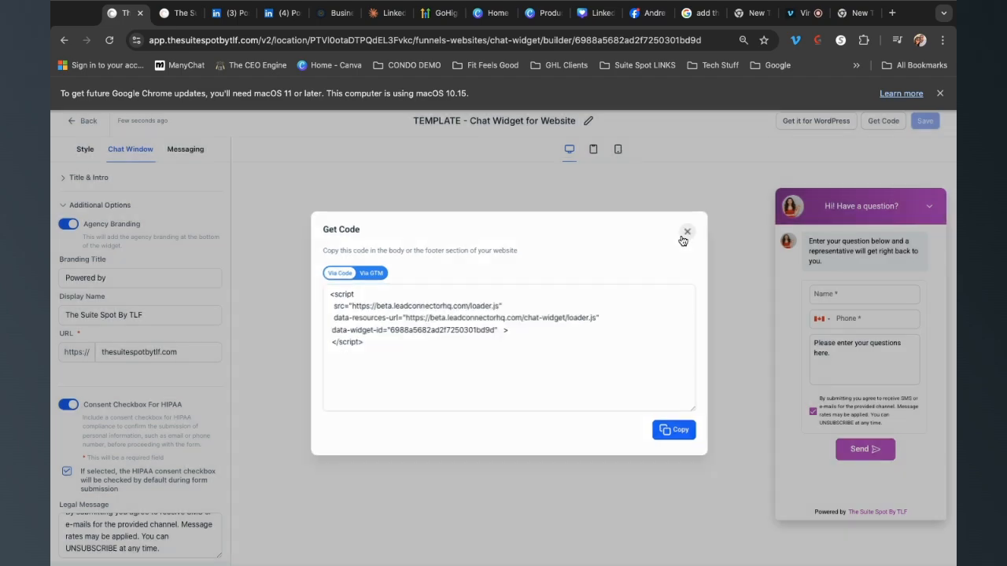
click(177, 14)
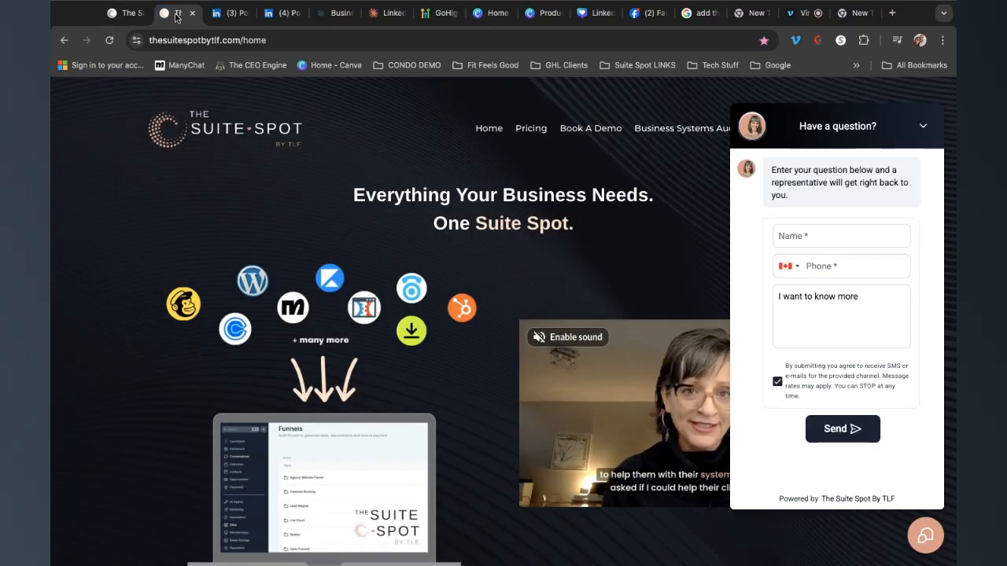
click(109, 16)
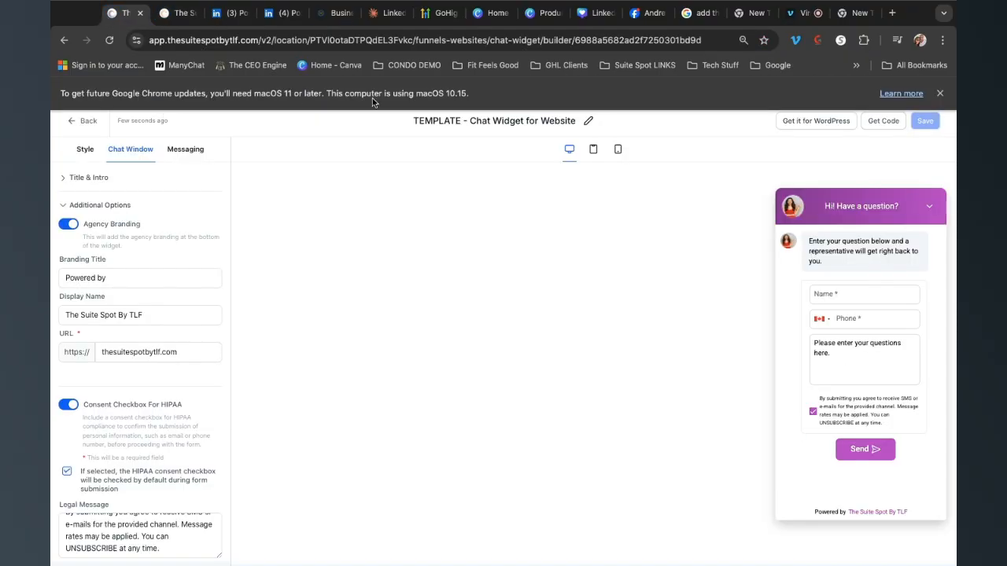
Step: Leave the widget builder and open the settings of the "[TEMPLATE] - Beige Yoga Sample" website at its Chat widget option
click(86, 123)
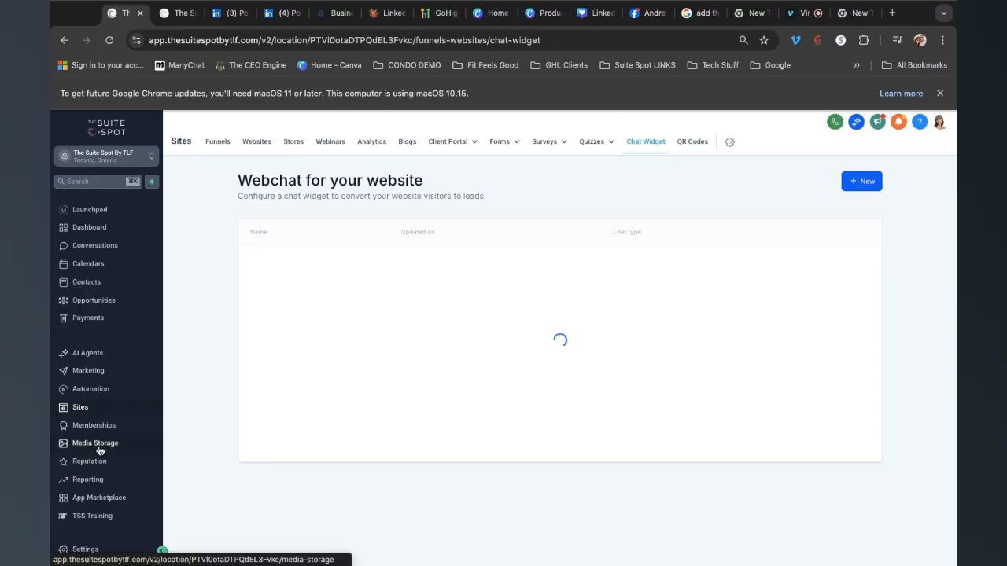
click(256, 143)
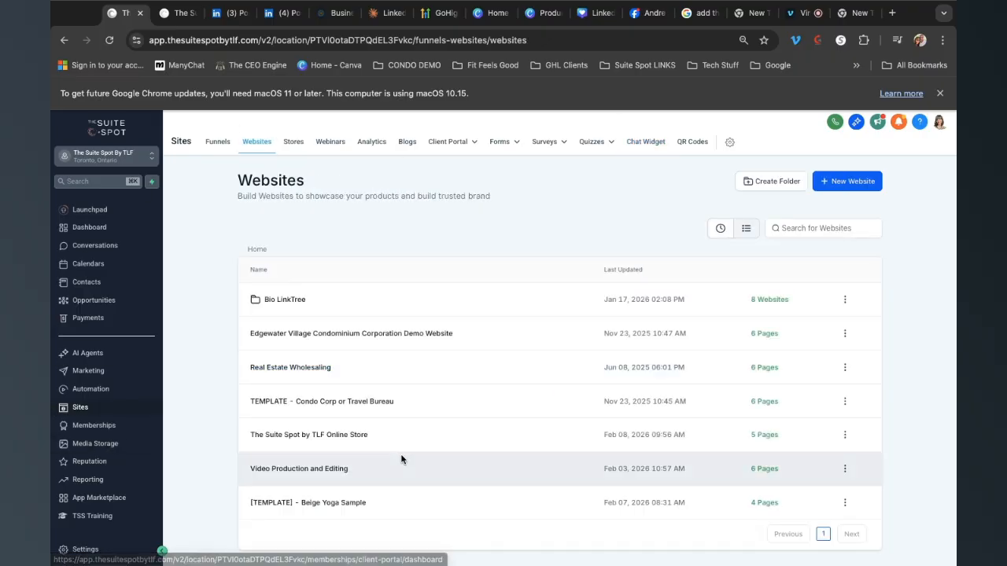
scroll(393, 475, down, 1)
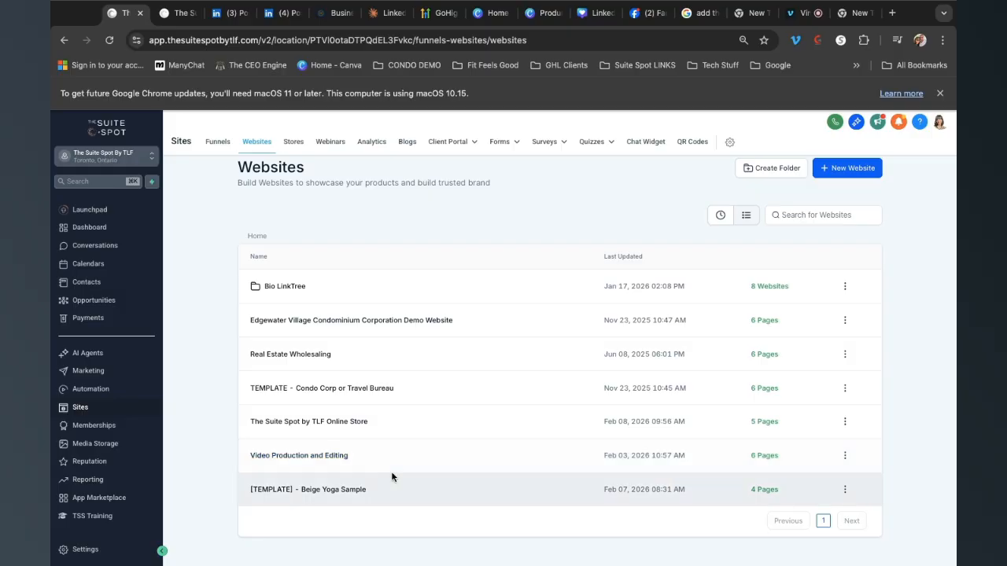
click(314, 489)
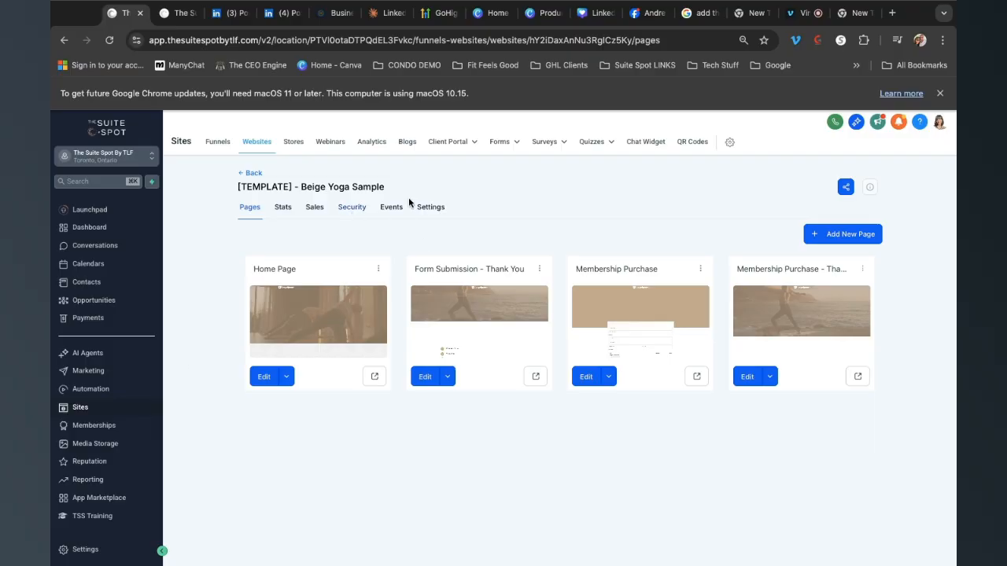
click(430, 209)
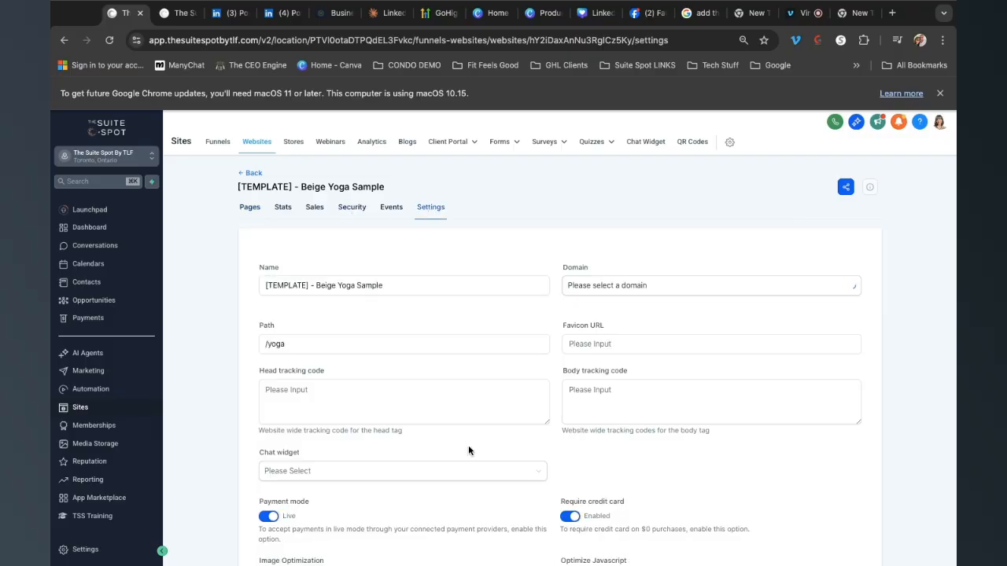
scroll(468, 445, down, 2)
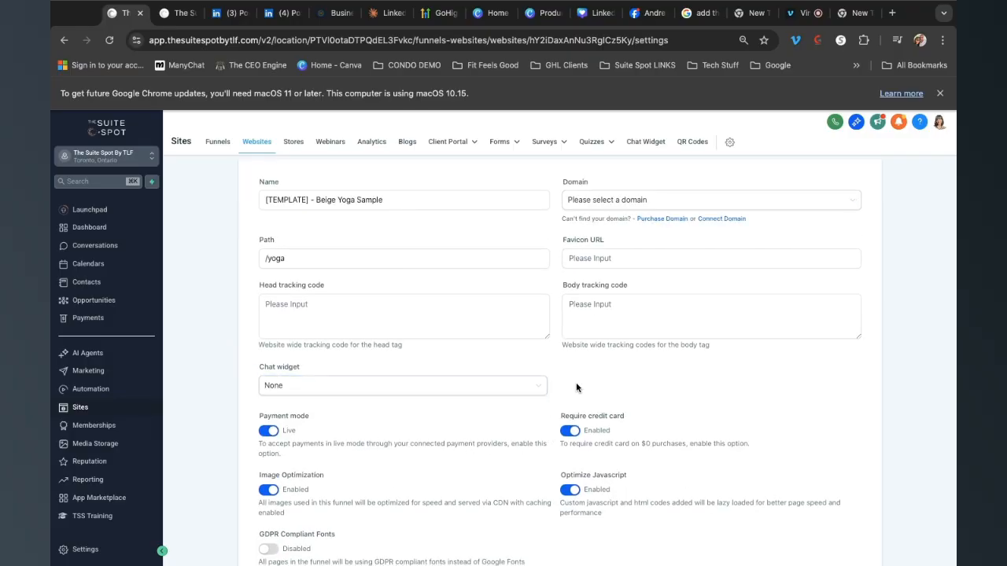
Step: Assign "TEMPLATE - Chat Widget for Website" as the yoga sample website's chat widget without saving
click(541, 386)
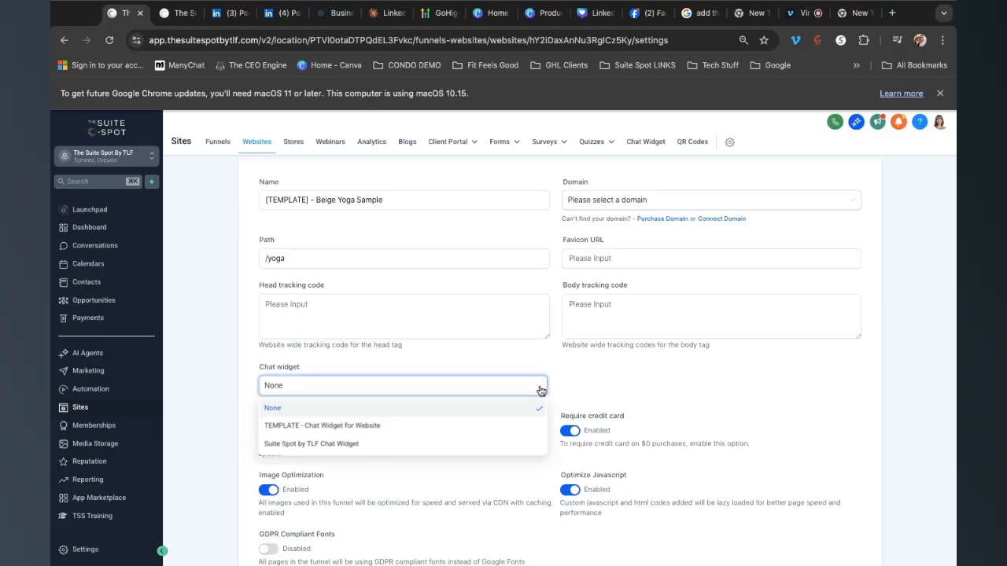
click(311, 425)
scroll(703, 375, down, 3)
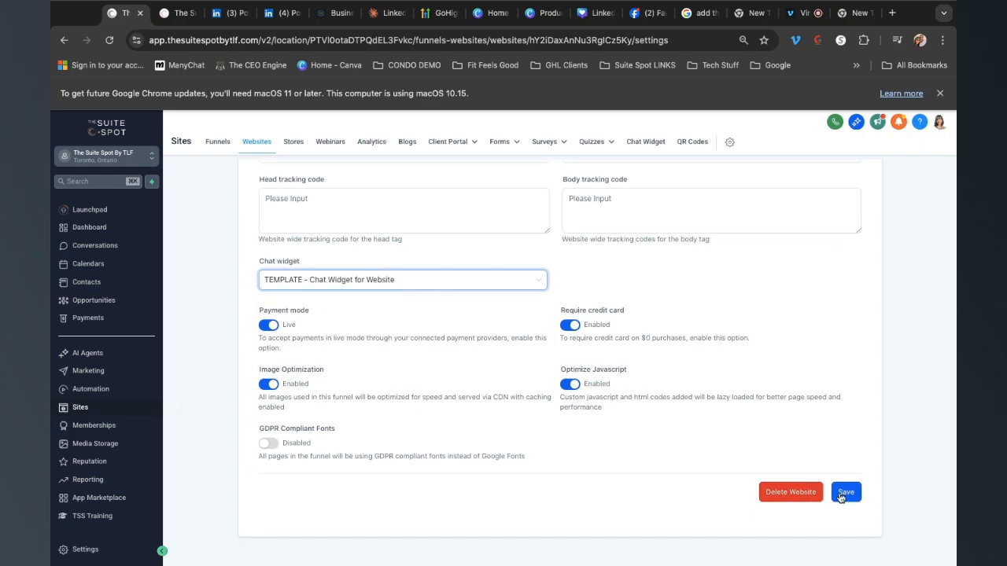
drag(407, 279, 228, 288)
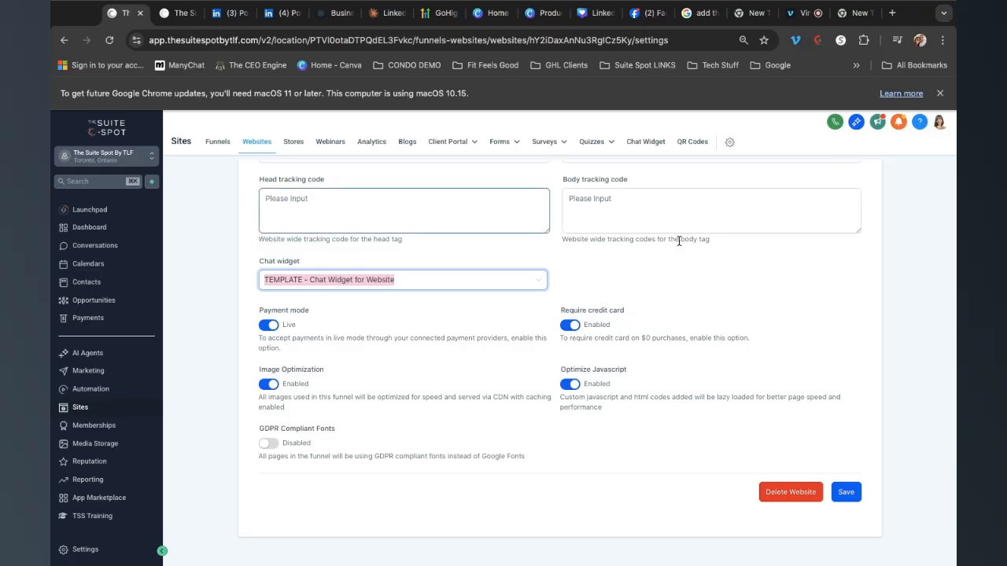
Step: Set the yoga sample website's chat widget back to None and save the website settings
click(267, 281)
click(270, 302)
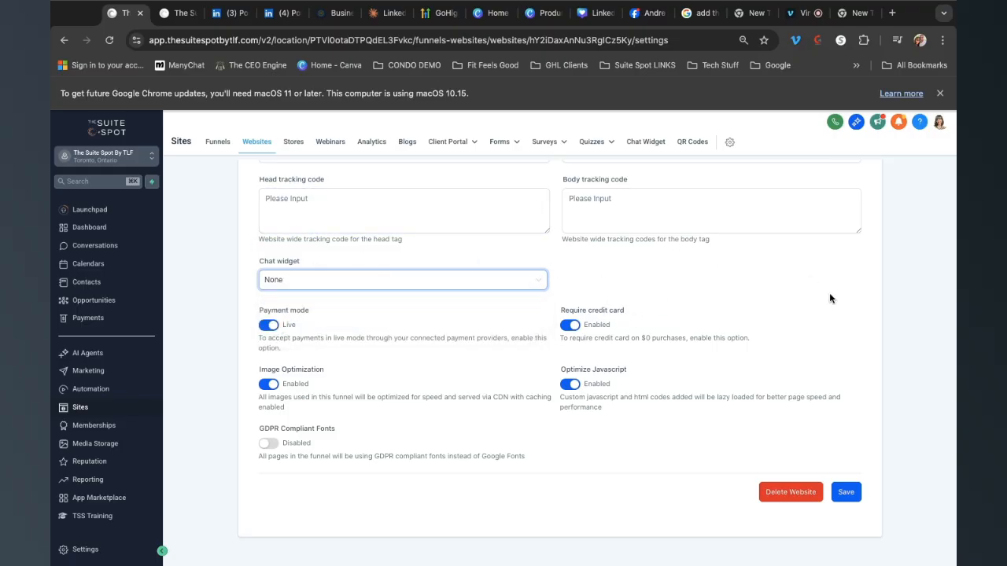
click(849, 492)
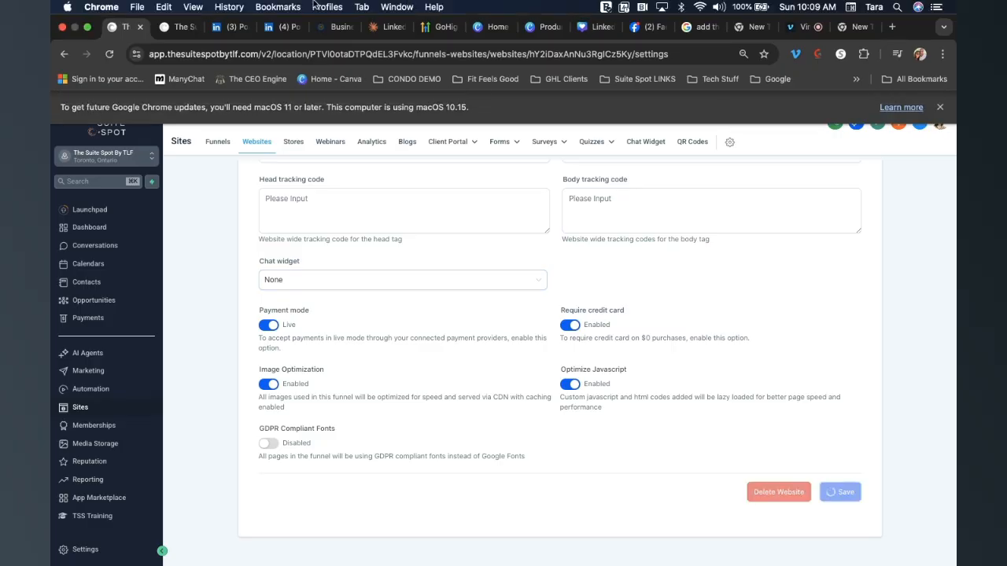